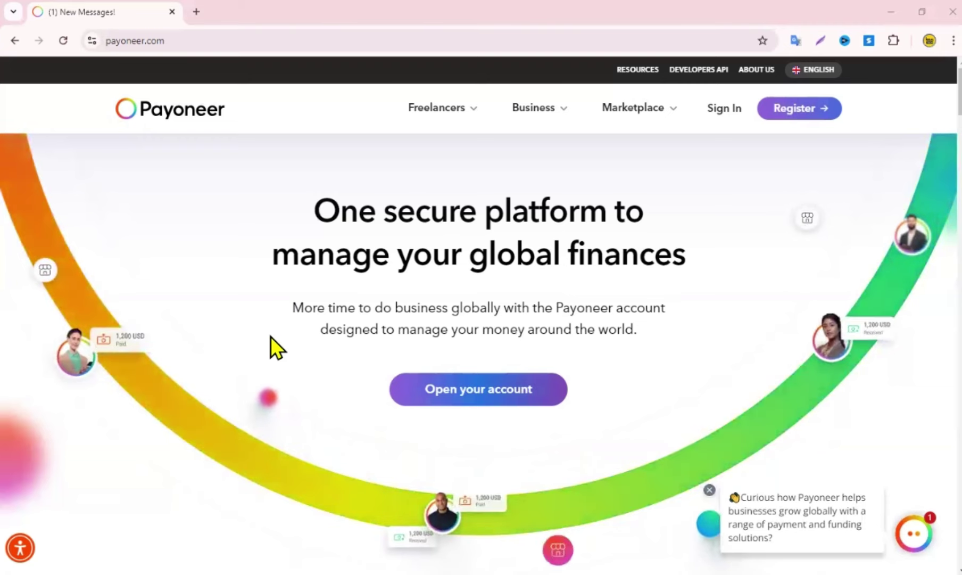
scroll(271, 336, "down", 1)
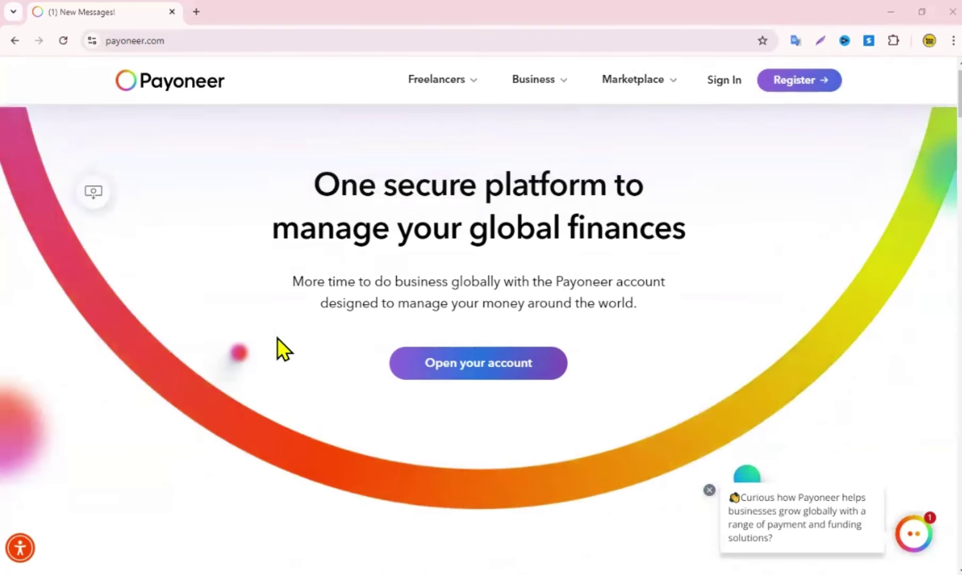
scroll(277, 338, "up", 1)
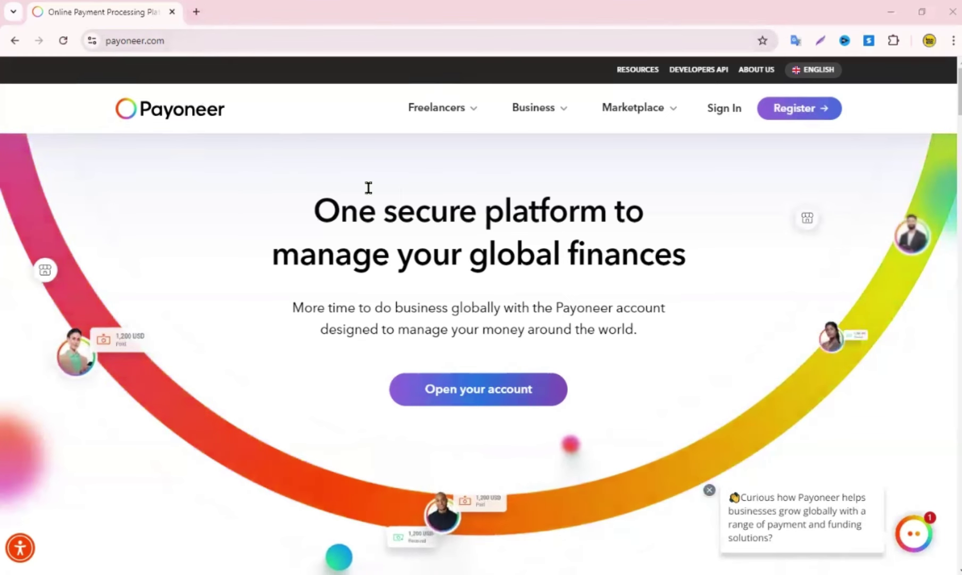
scroll(487, 245, "down", 1)
scroll(511, 261, "down", 2)
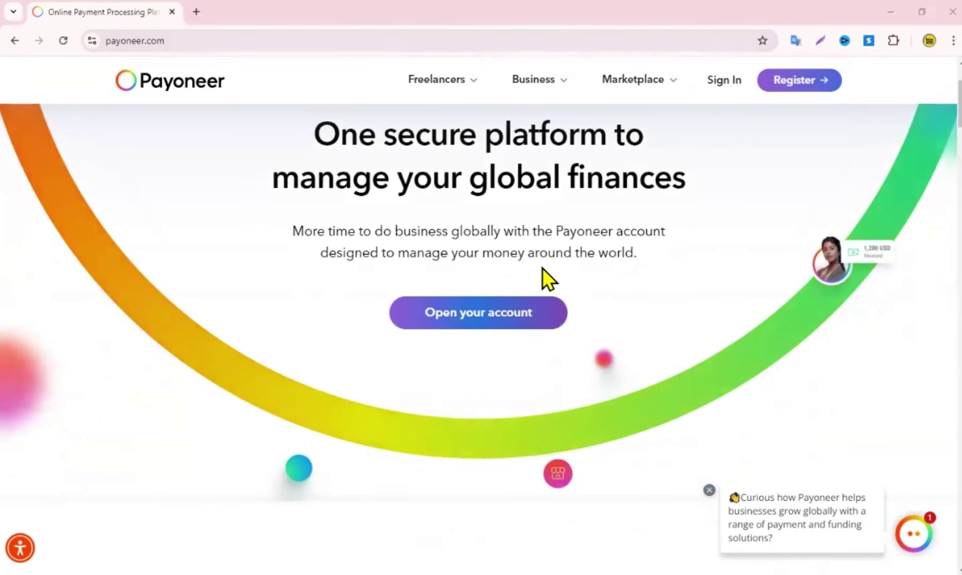
scroll(445, 287, "up", 2)
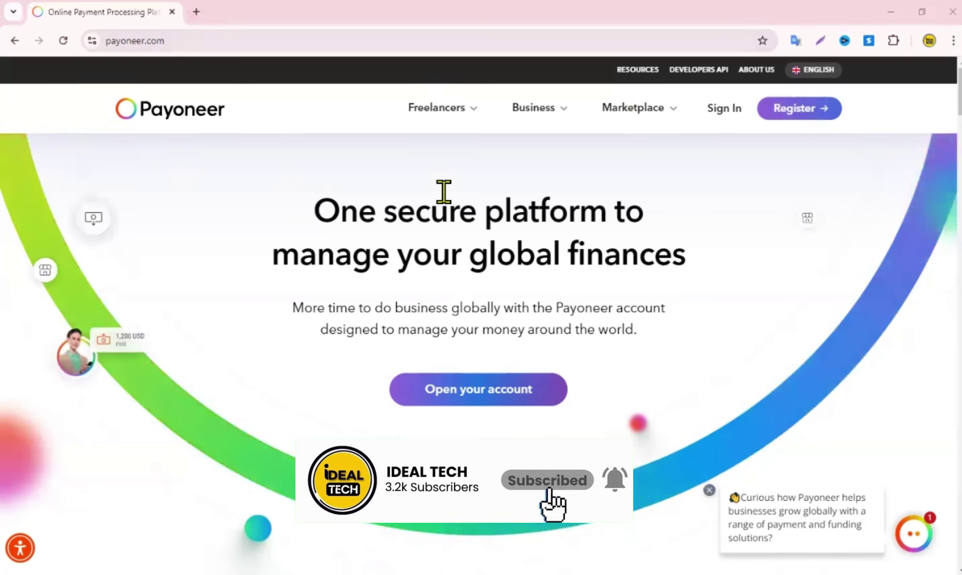
left_click(196, 11)
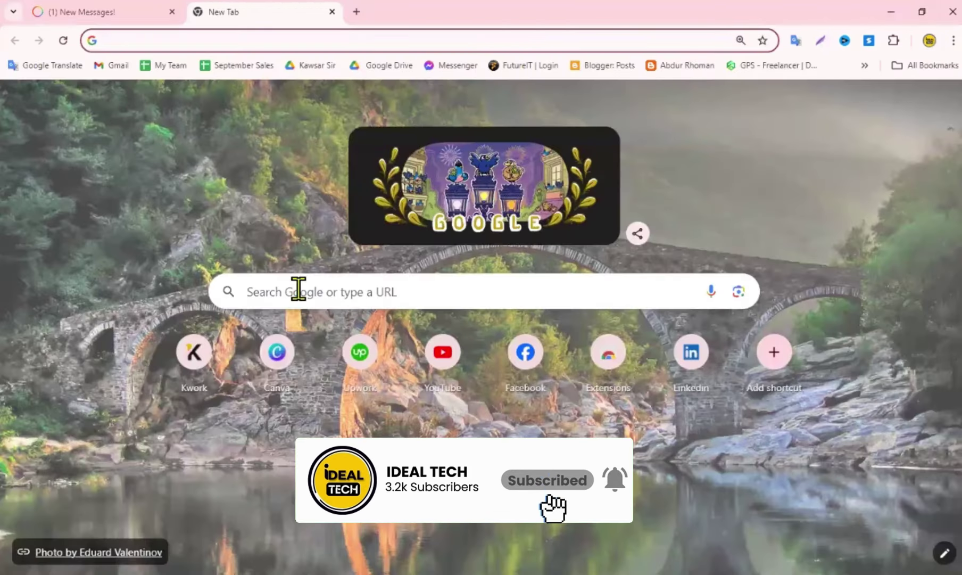
left_click(298, 290)
left_click(299, 326)
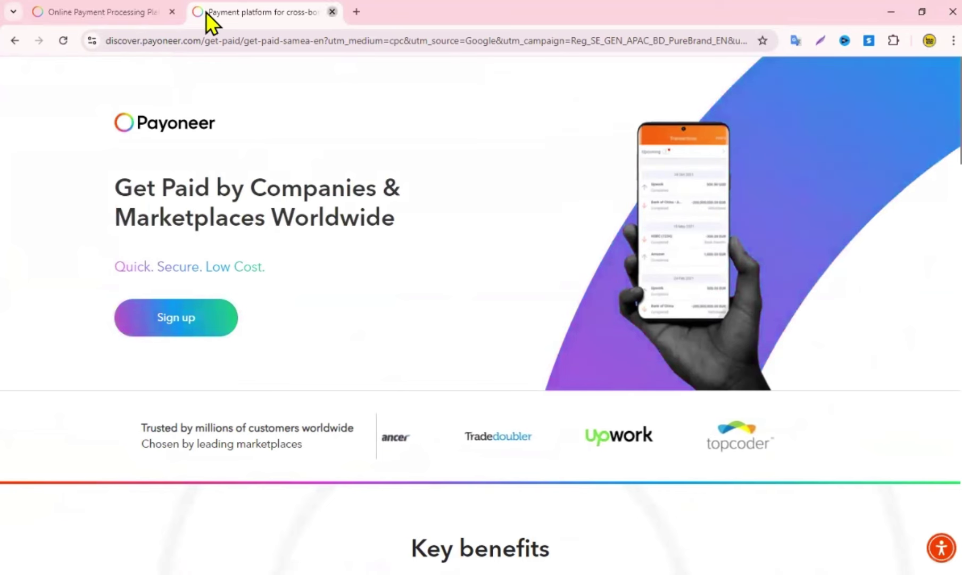
key("ctrl+w")
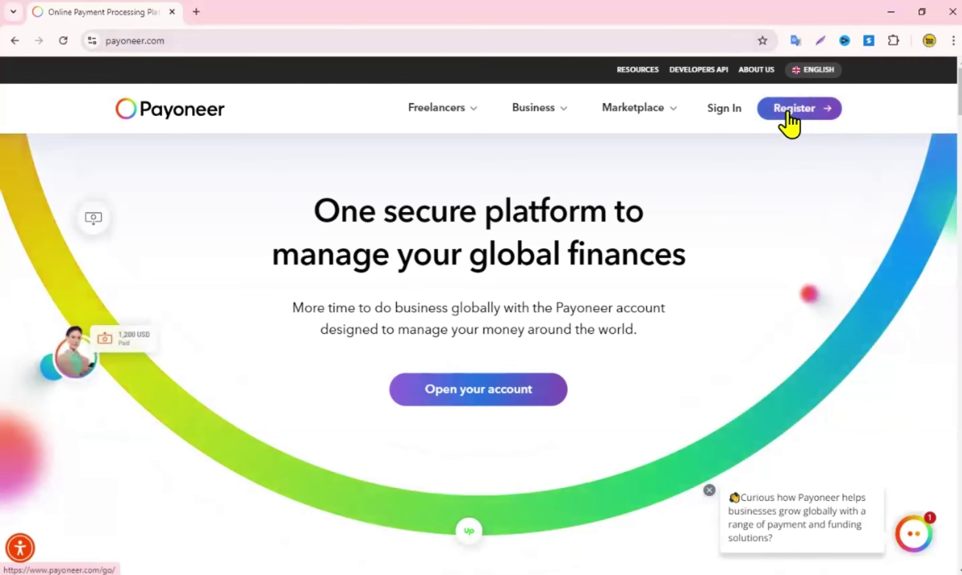
- Start a new Payoneer registration and review the account-type questions
left_click(788, 113)
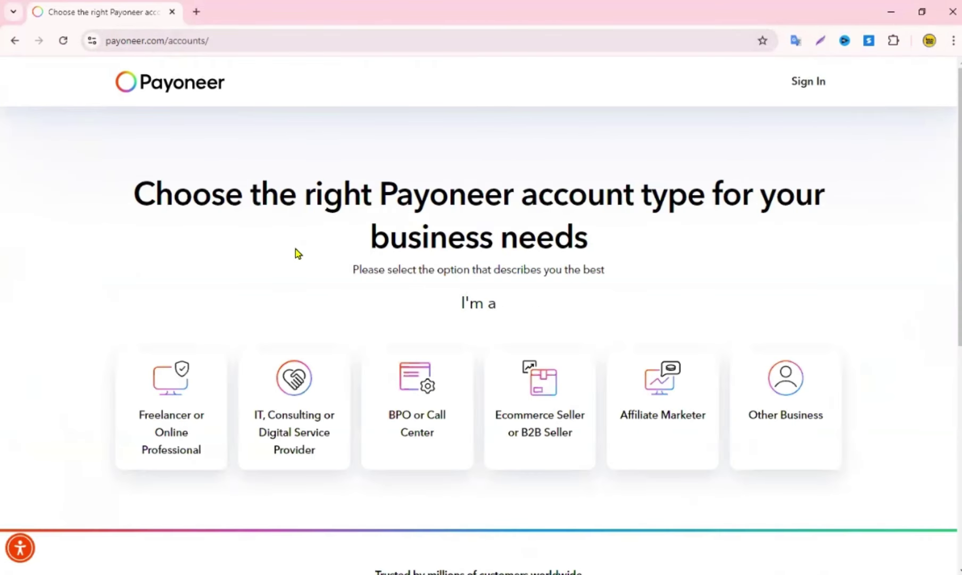
scroll(270, 286, "down", 4)
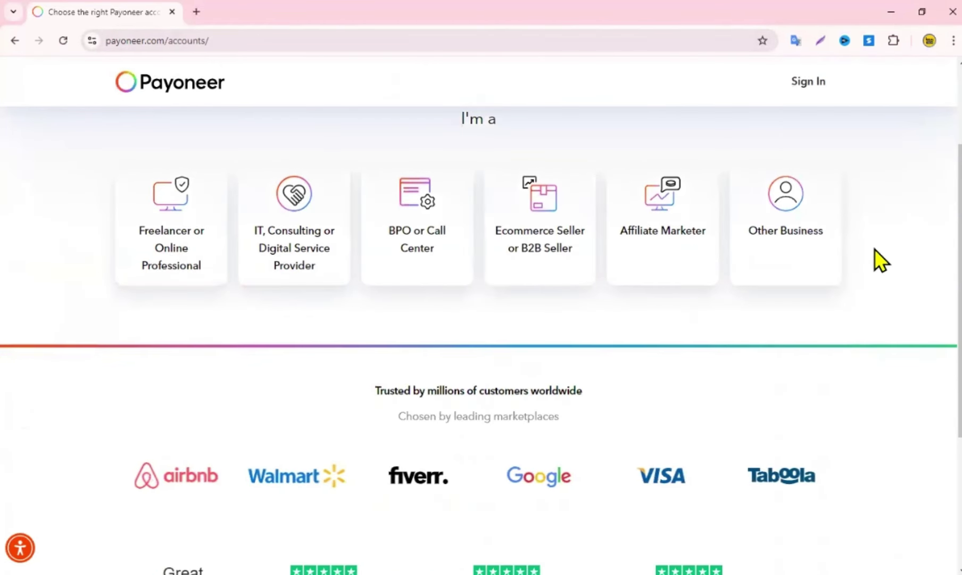
scroll(531, 279, "up", 1)
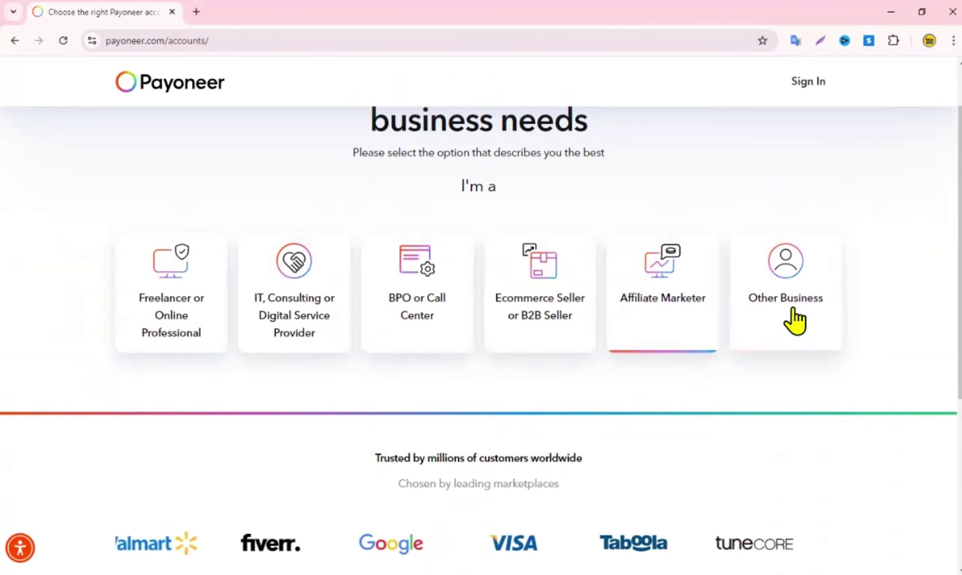
scroll(538, 314, "up", 2)
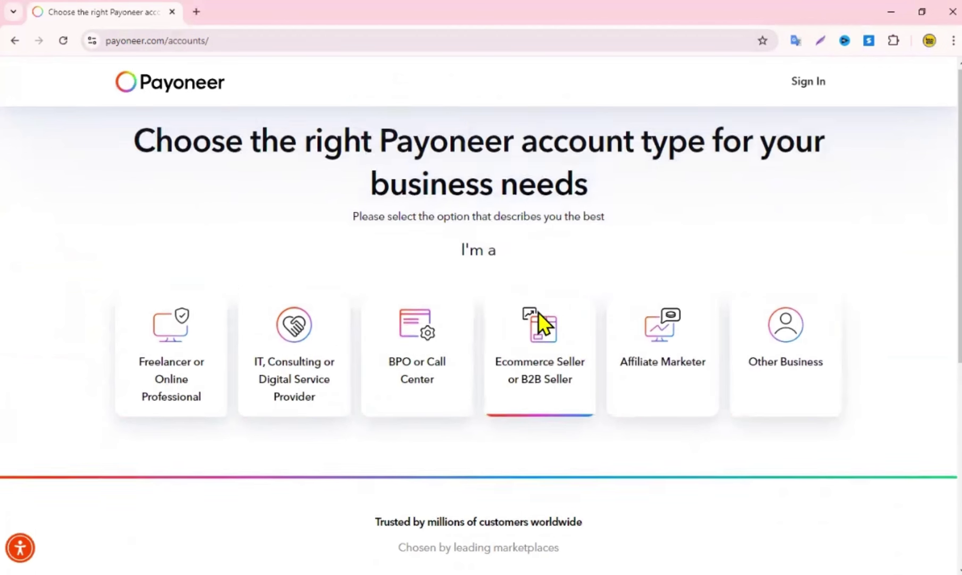
scroll(532, 311, "up", 1)
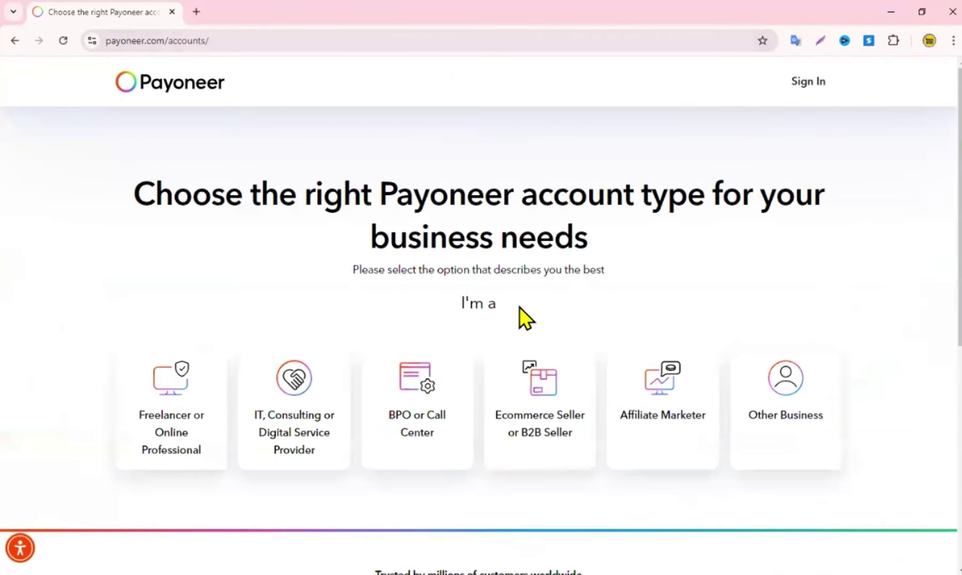
- Answer Freelancer or Online Professional, paid by international clients, and 25,000 USD or more monthly
left_click(182, 413)
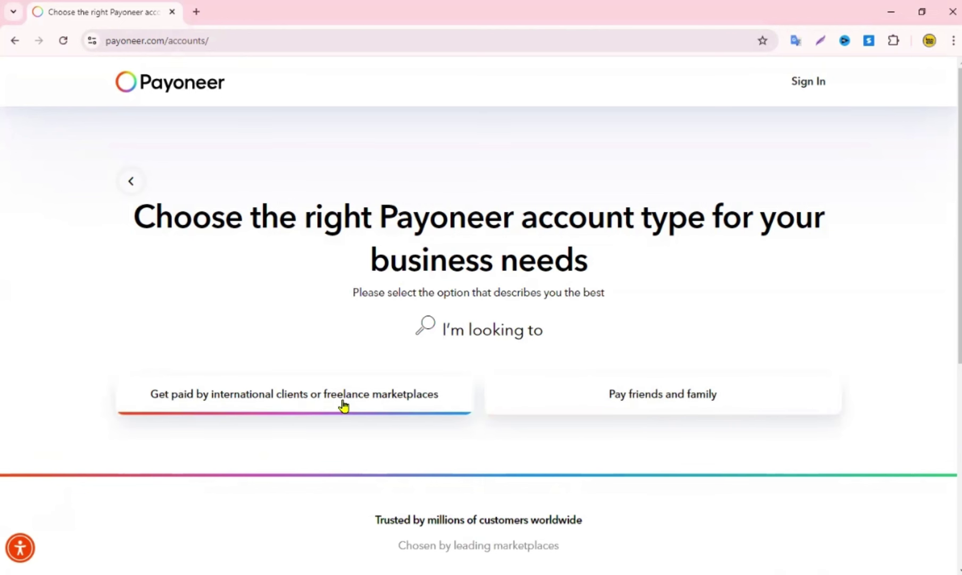
left_click(297, 397)
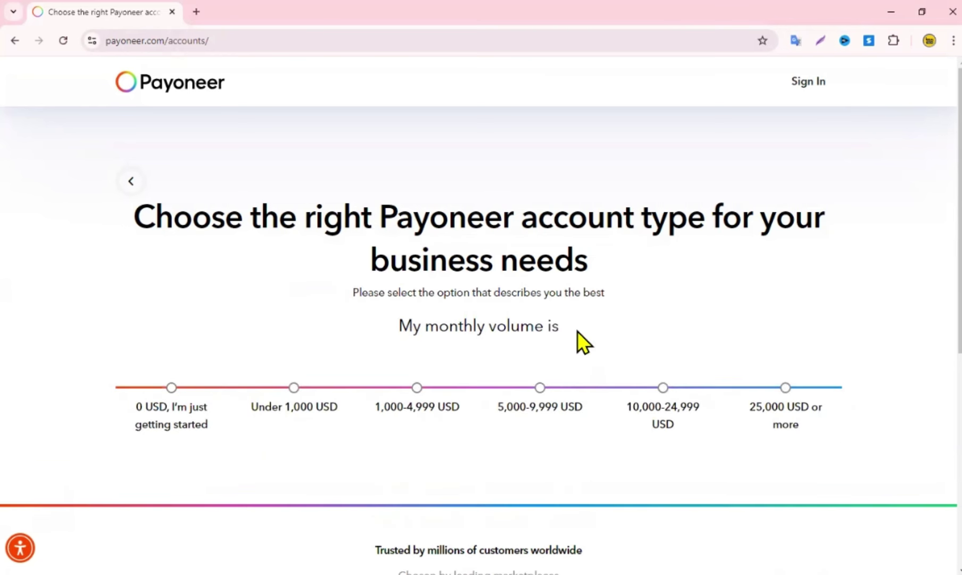
left_click(778, 398)
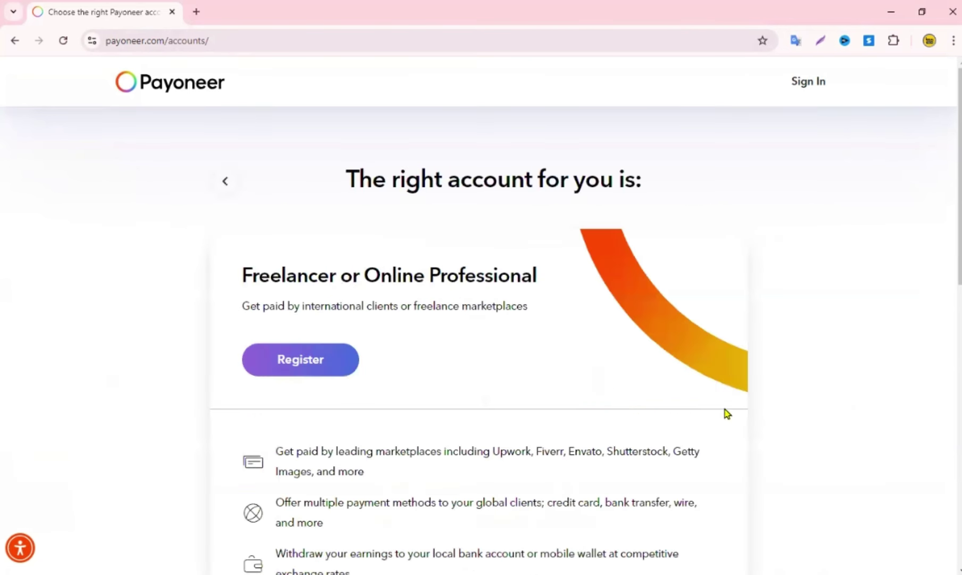
scroll(542, 345, "down", 2)
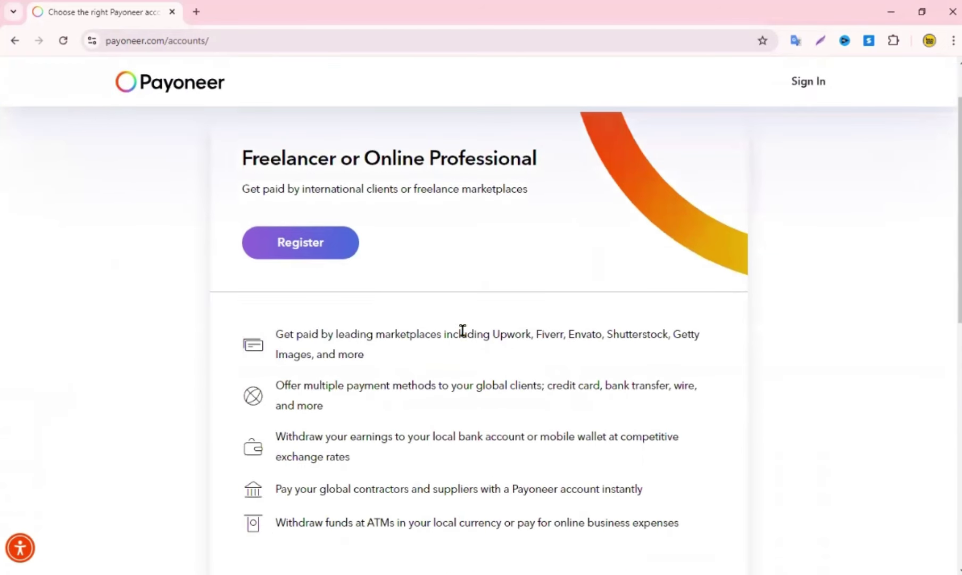
scroll(393, 303, "up", 2)
scroll(213, 328, "down", 3)
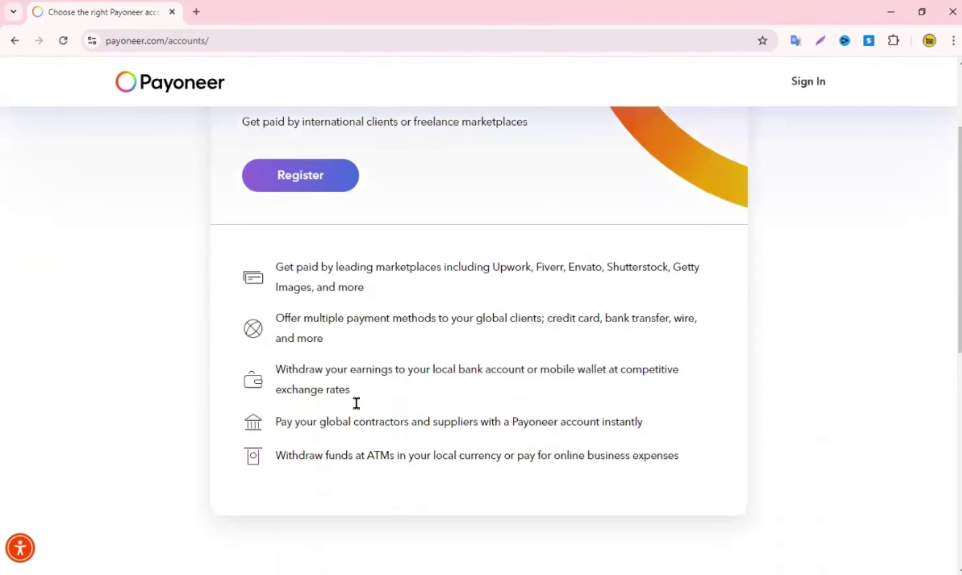
scroll(318, 370, "up", 3)
- Open the Getting Started form from the recommended Freelancer account card and adjust the page zoom
left_click(309, 367)
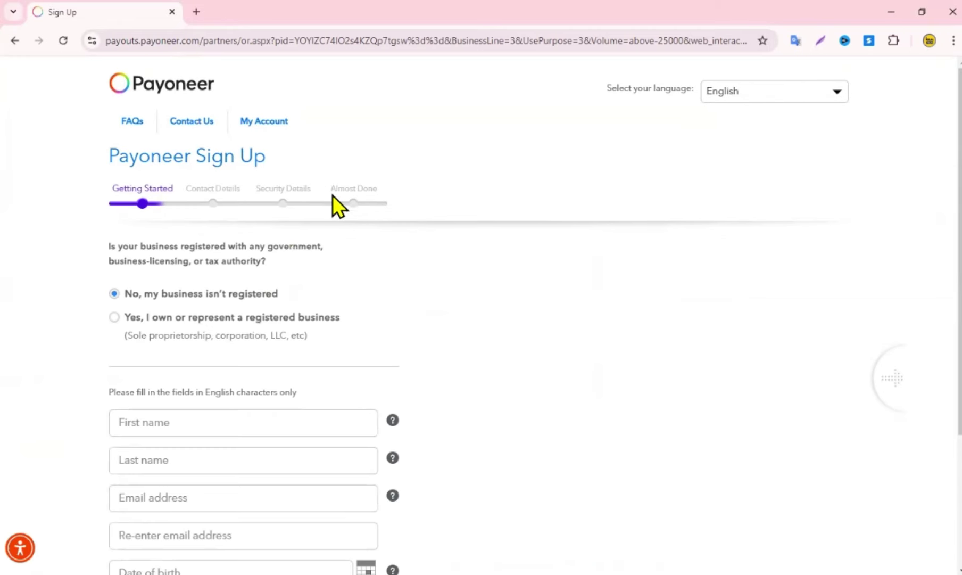
key("ctrl+plus")
key("ctrl+plus")
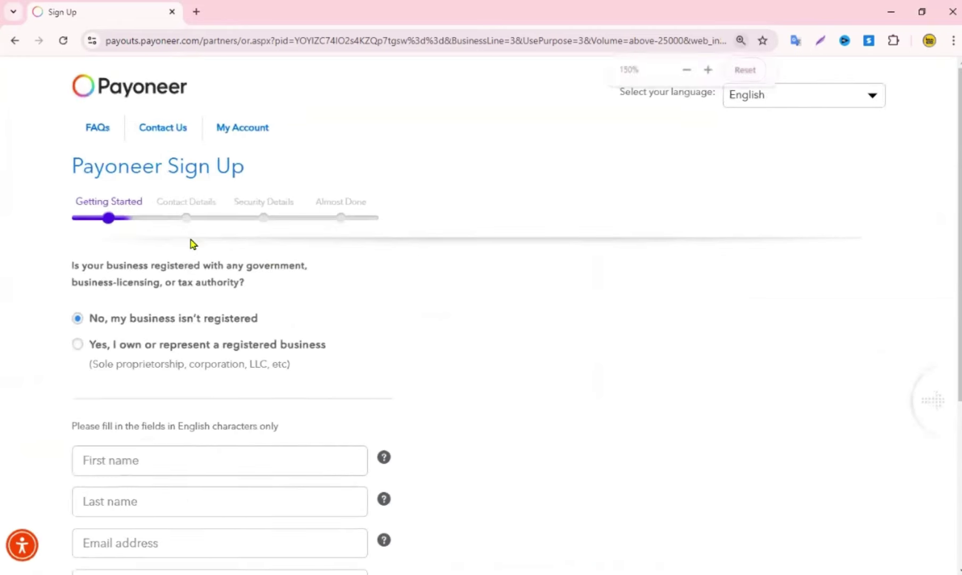
key("ctrl+minus")
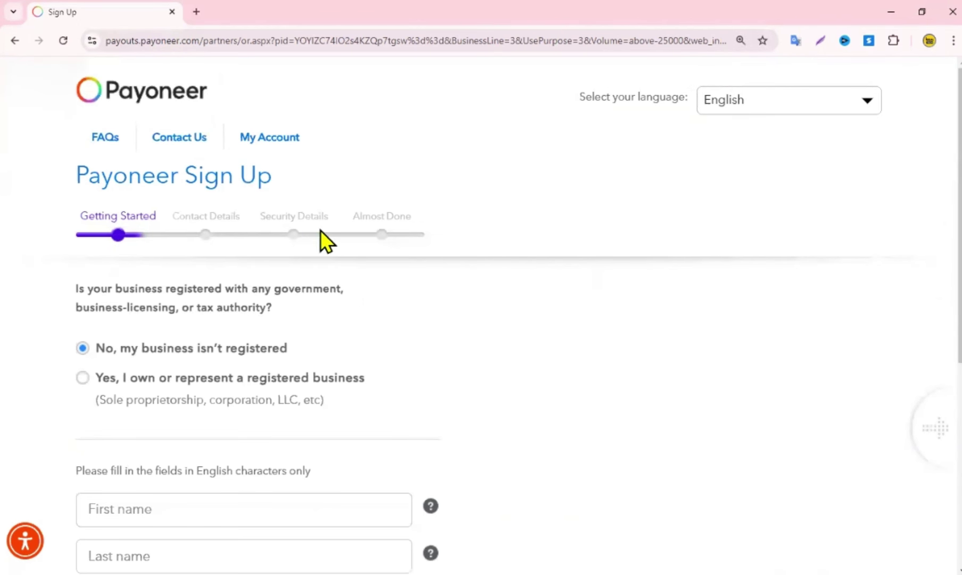
scroll(145, 269, "down", 2)
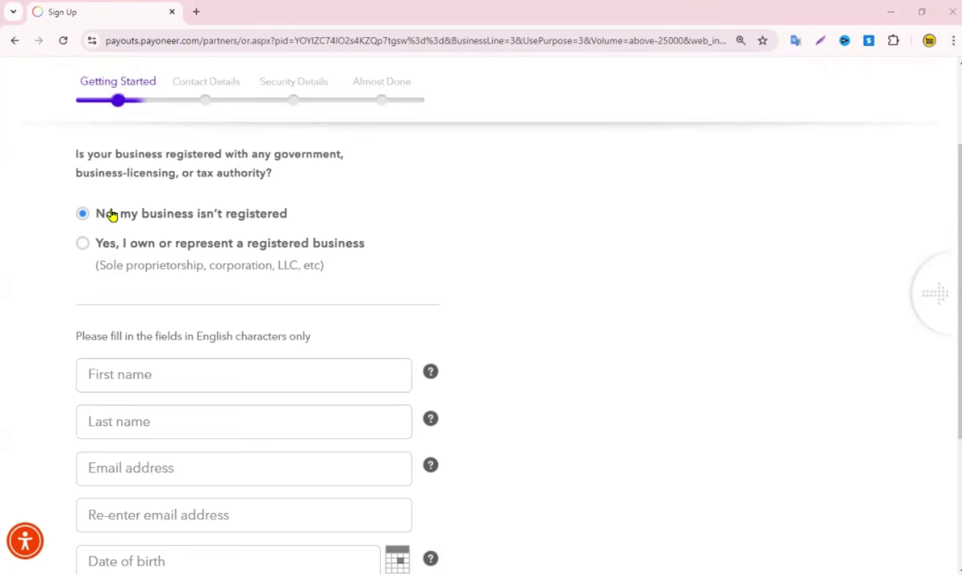
scroll(175, 290, "up", 1)
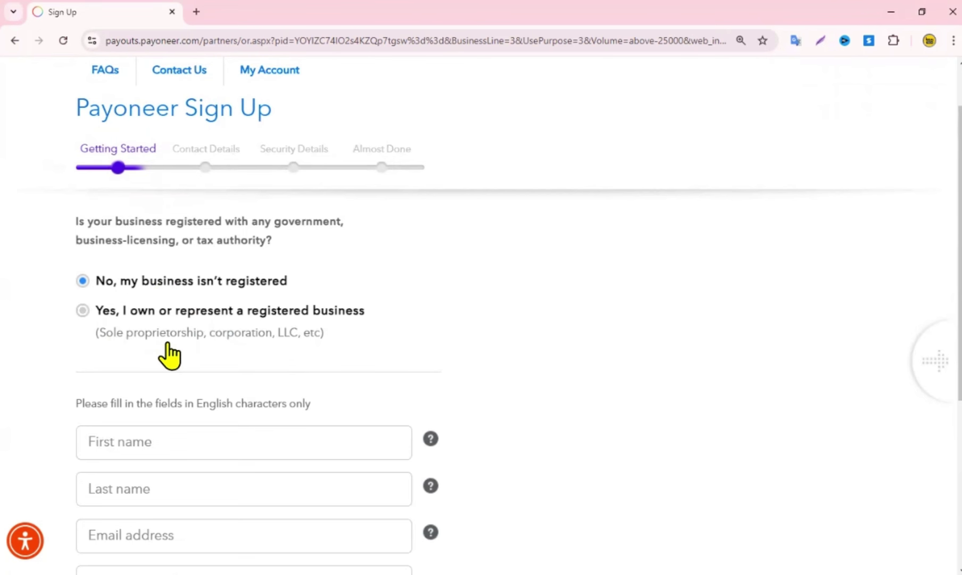
scroll(170, 355, "down", 3)
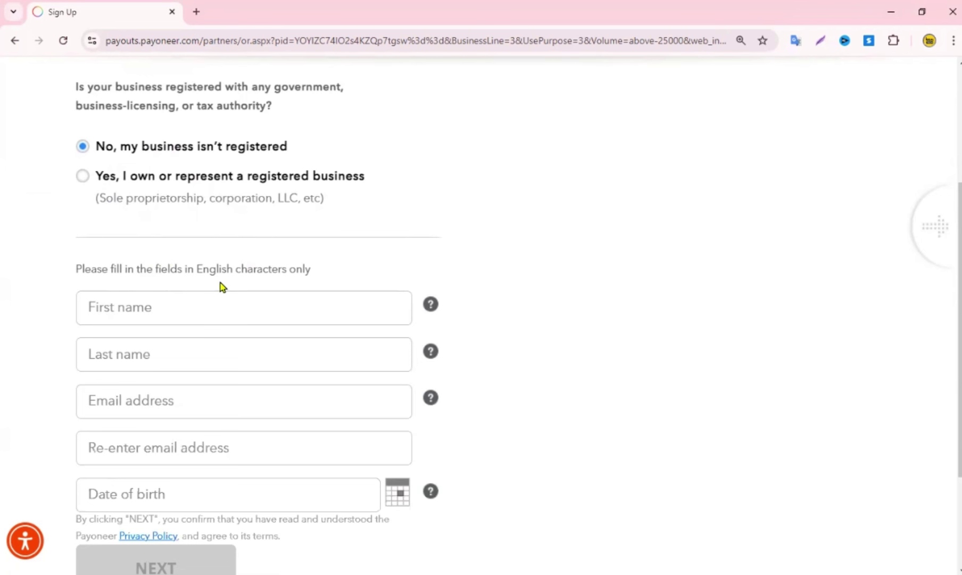
scroll(107, 218, "down", 1)
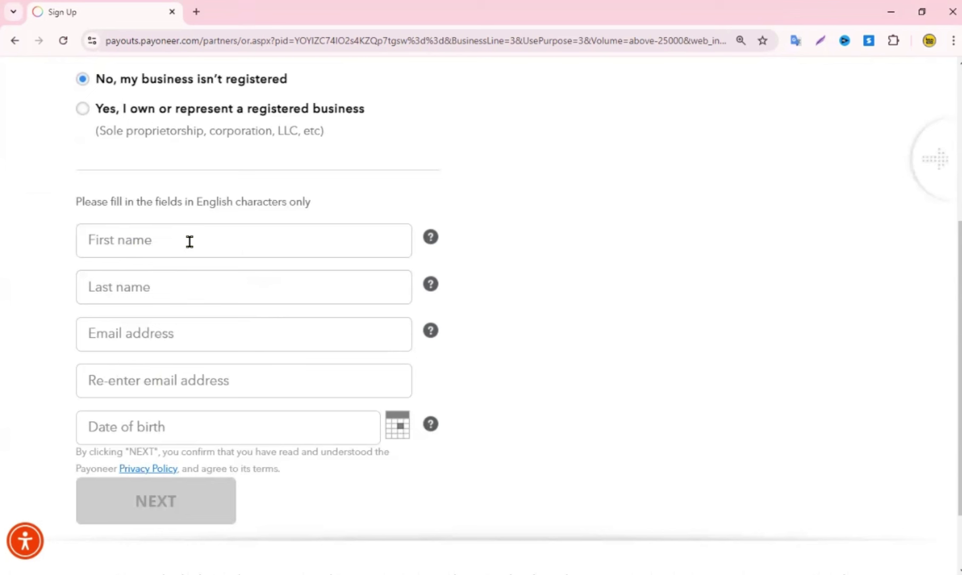
- Fill in the saved name and paste the Google account's e-mail into both e-mail fields
left_click(81, 253)
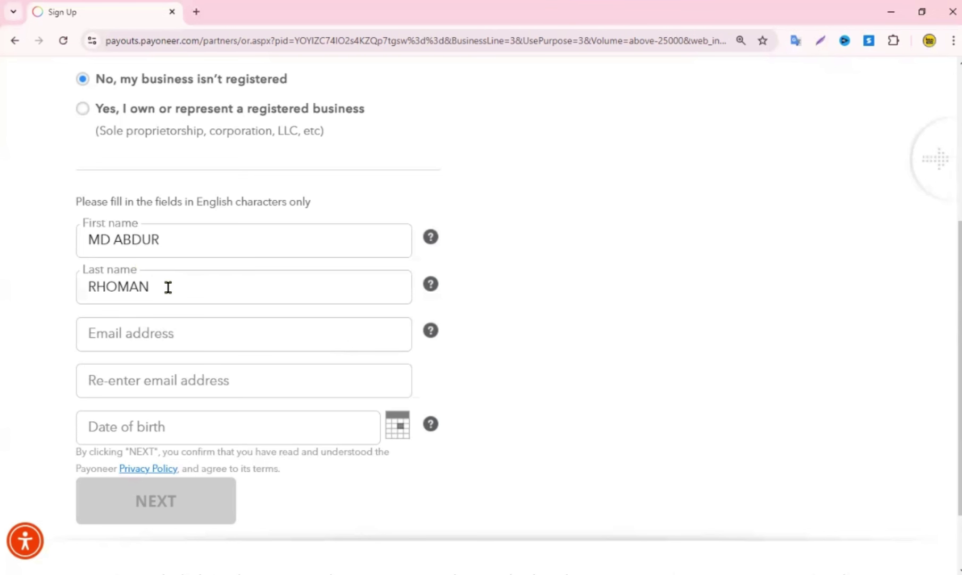
left_click(162, 326)
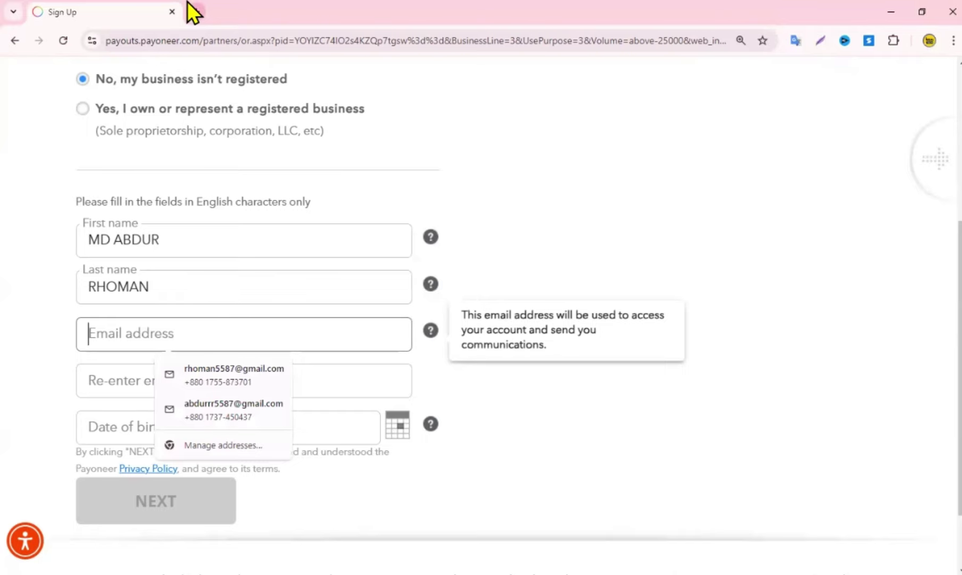
key("ctrl+t")
left_click(943, 103)
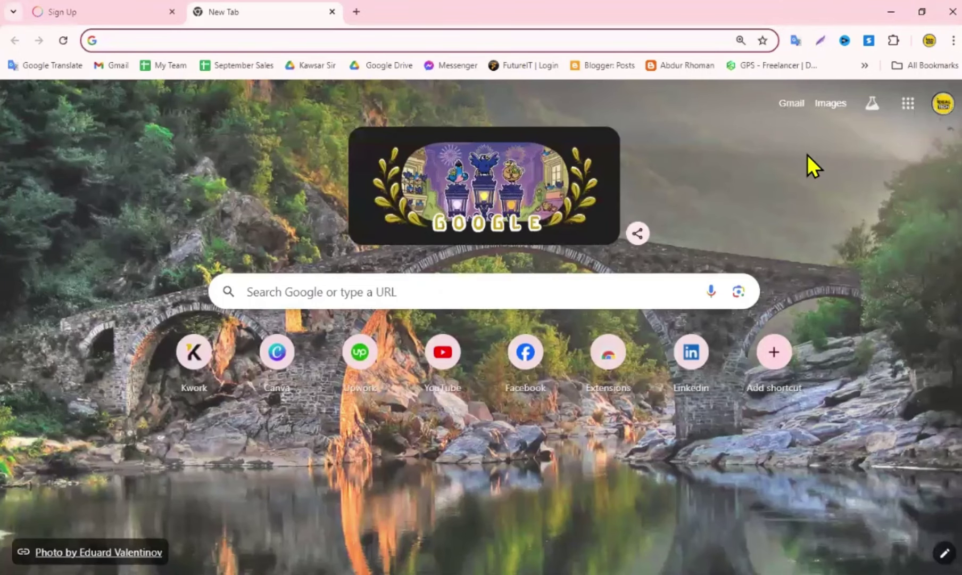
triple_click(799, 148)
key("ctrl+c")
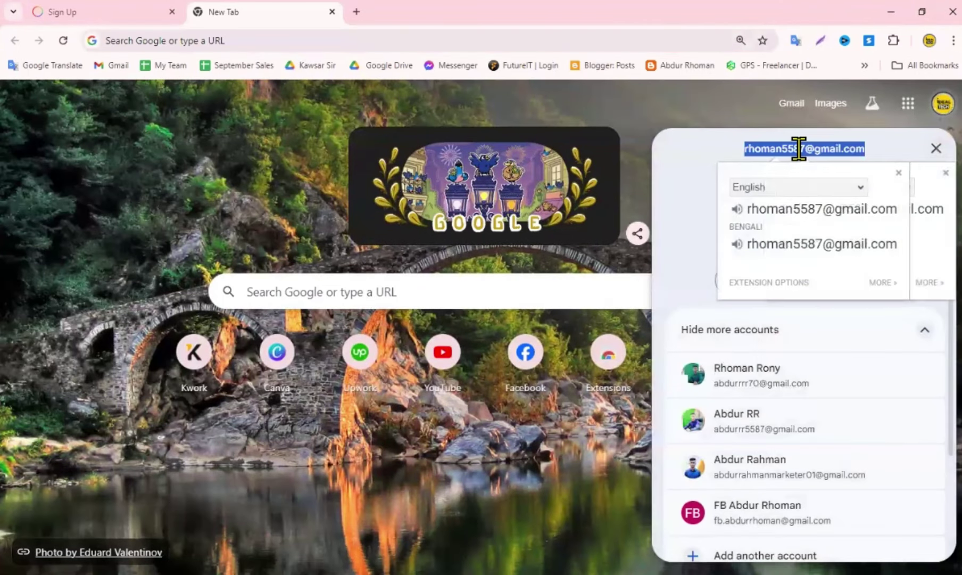
left_click(122, 11)
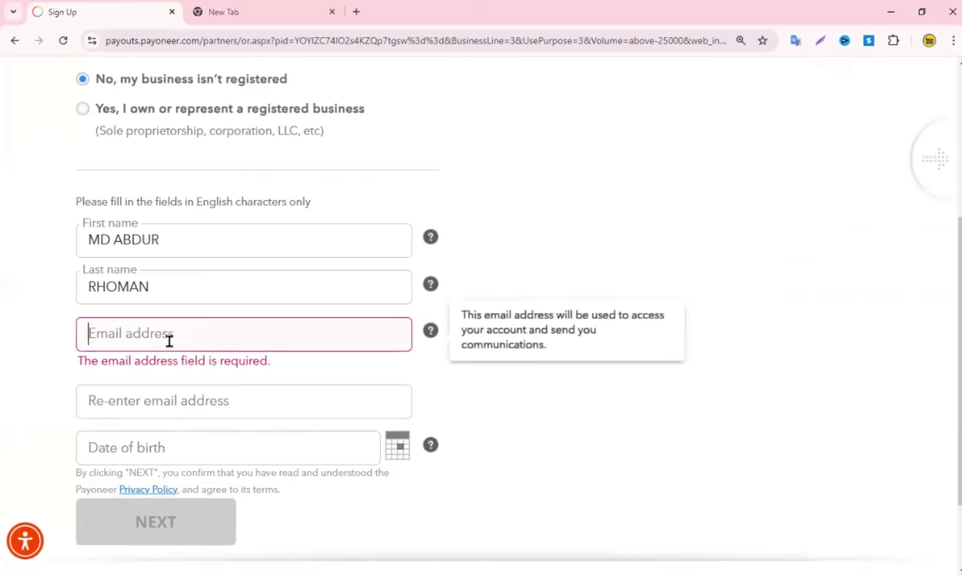
key("ctrl+v")
scroll(174, 341, "down", 1)
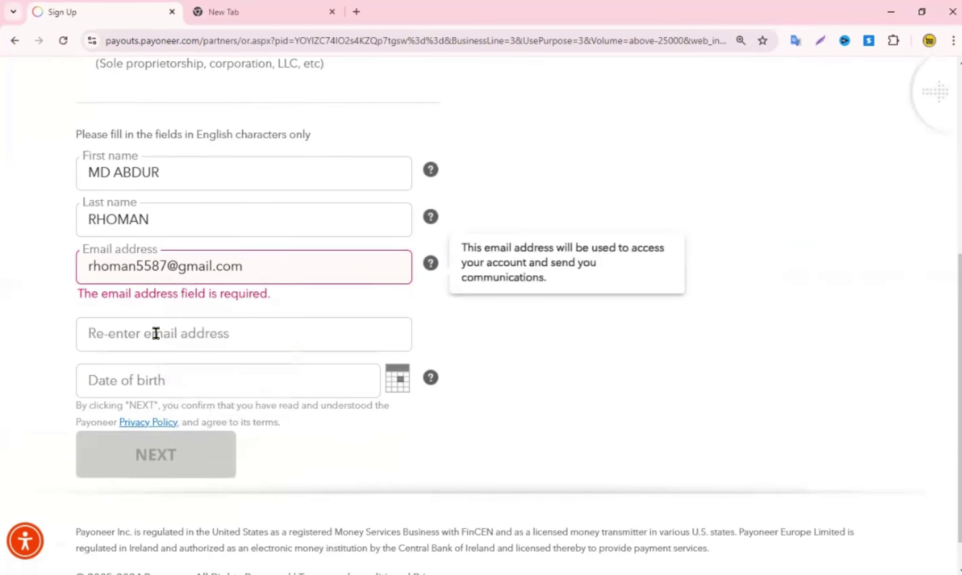
left_click(153, 333)
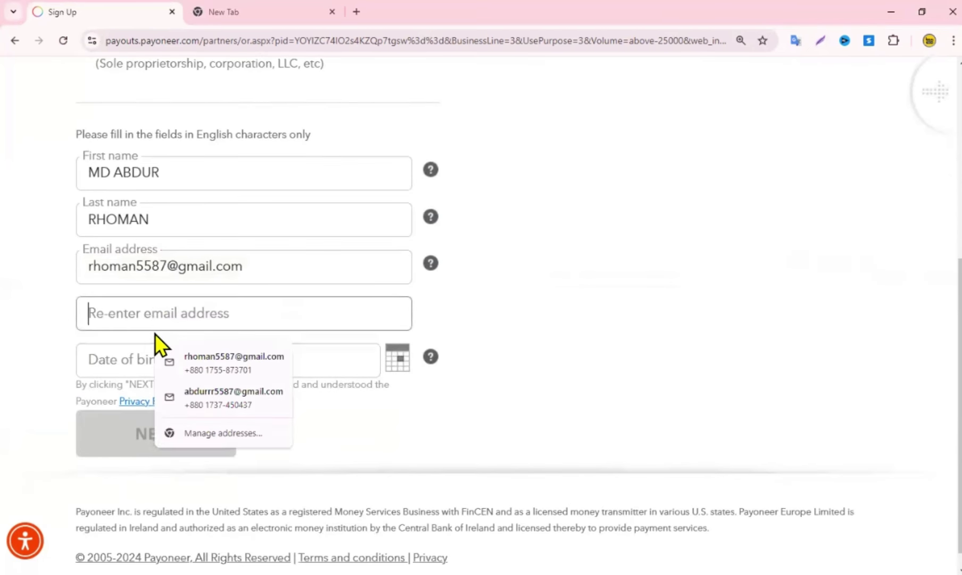
key("ctrl+v")
scroll(246, 298, "down", 1)
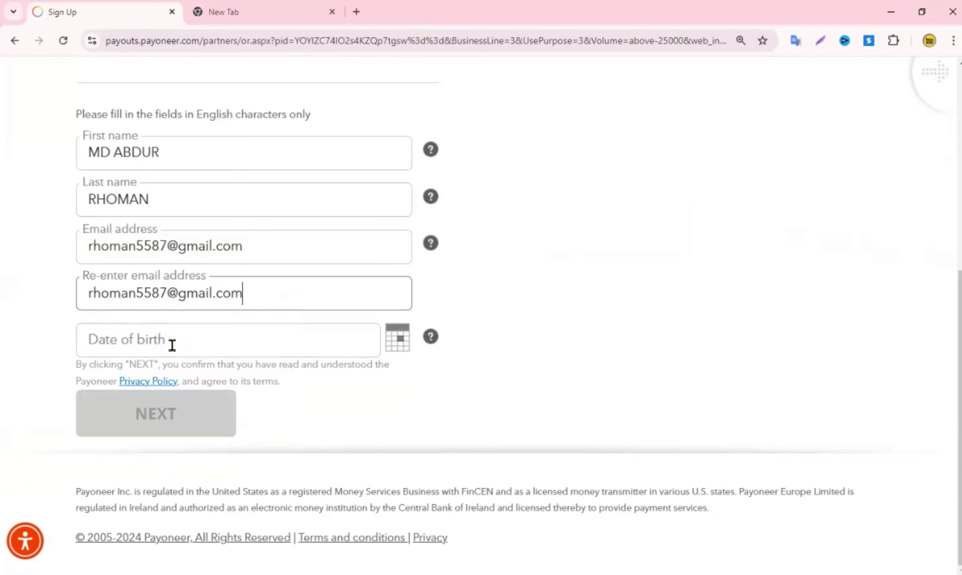
- Set the date of birth to 12 April 2004 using the calendar picker
left_click(396, 345)
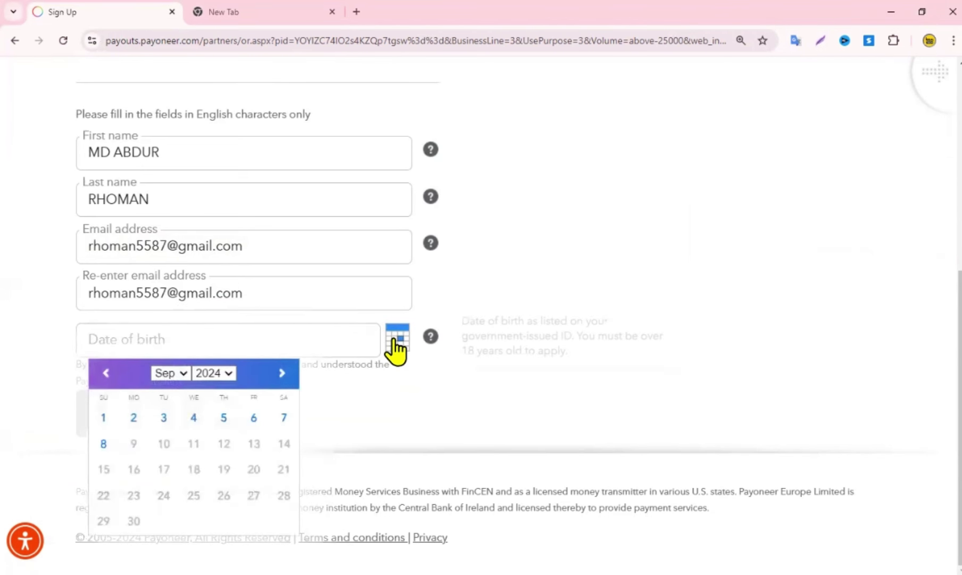
left_click(227, 374)
scroll(223, 298, "up", 15)
scroll(220, 249, "down", 10)
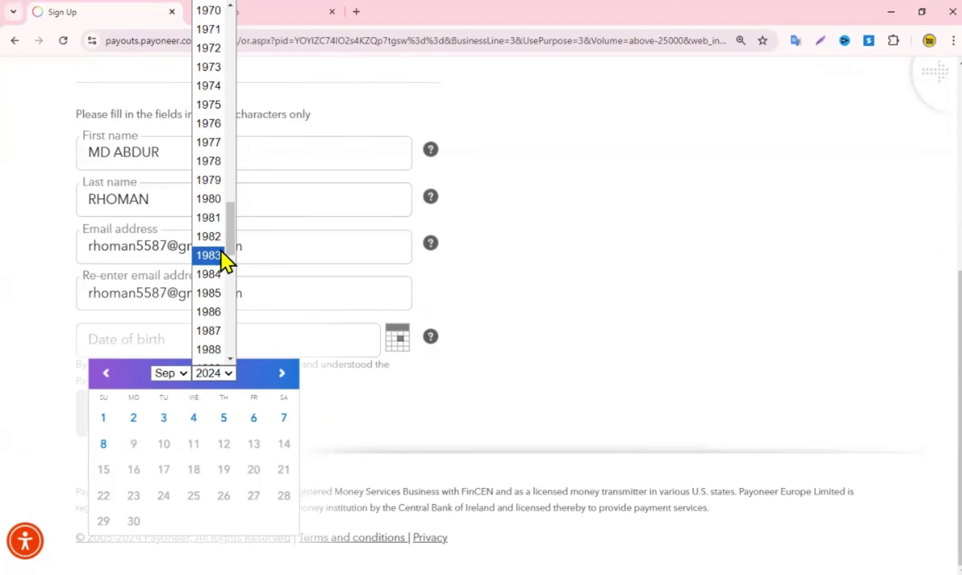
left_click(219, 242)
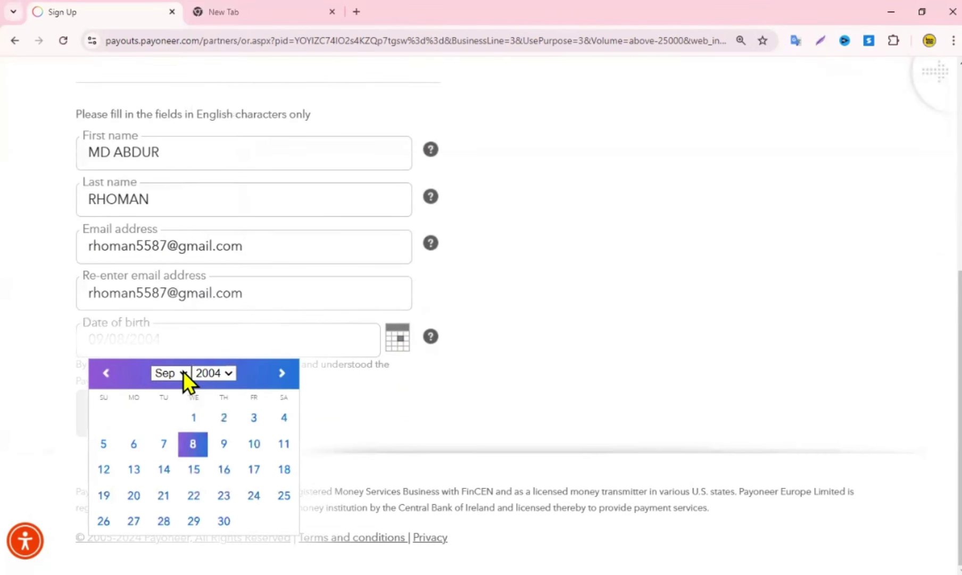
left_click(184, 373)
left_click(175, 204)
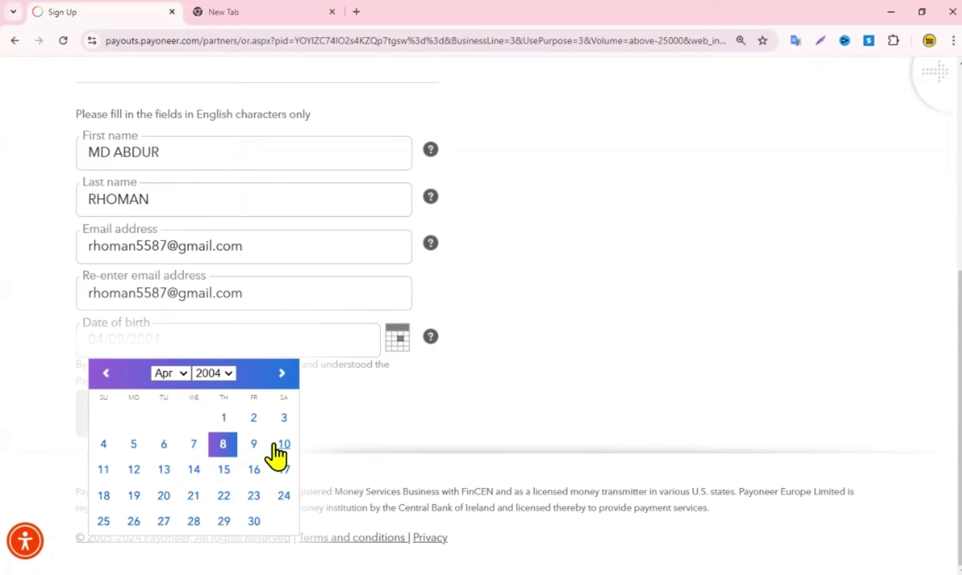
left_click(135, 468)
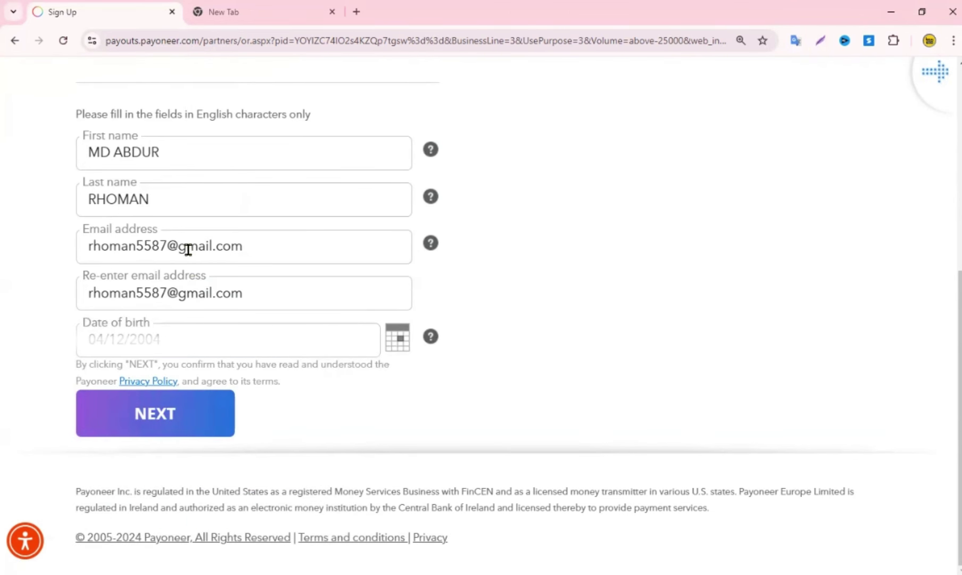
scroll(191, 248, "up", 1)
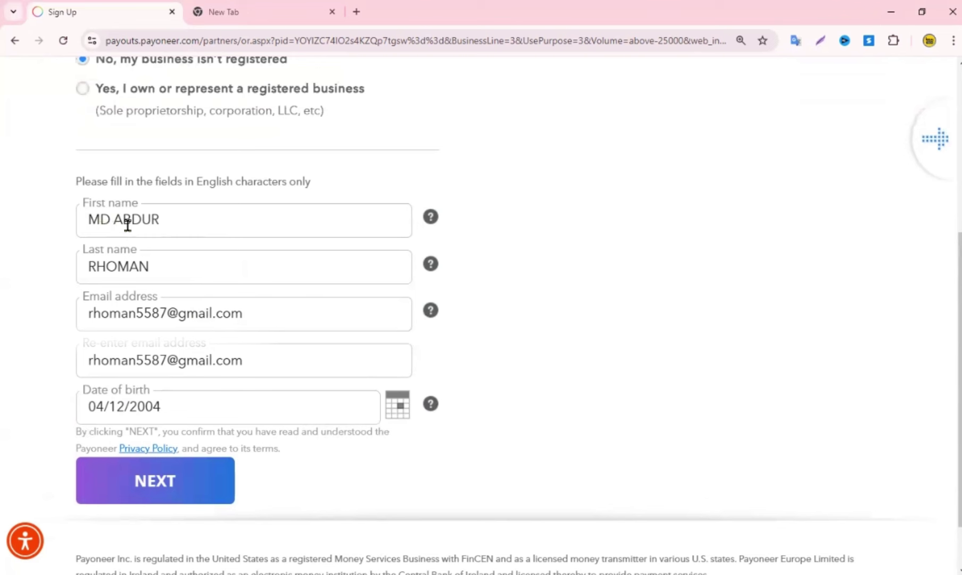
scroll(377, 405, "down", 1)
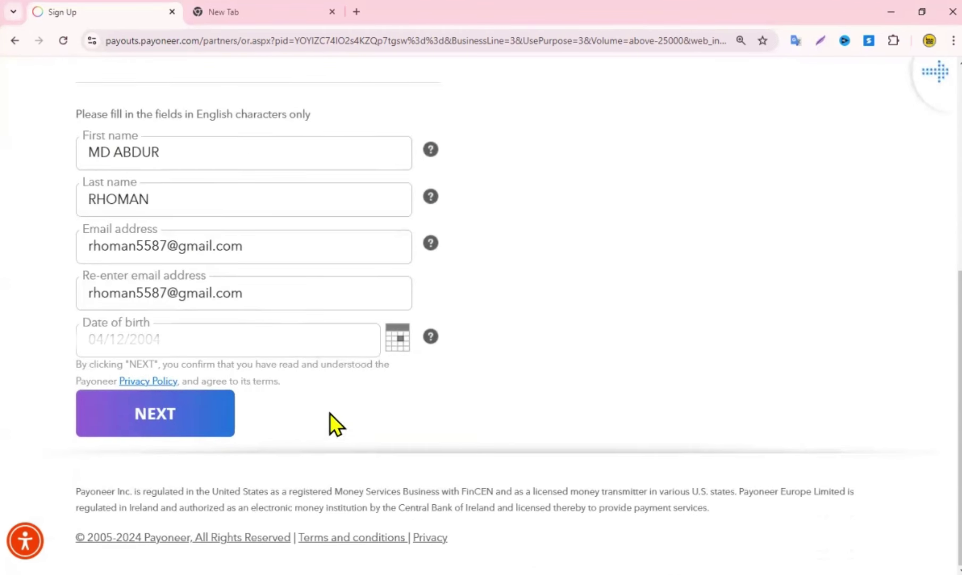
- Continue to Contact Details and fill in the street address, city and postal code
left_click(172, 417)
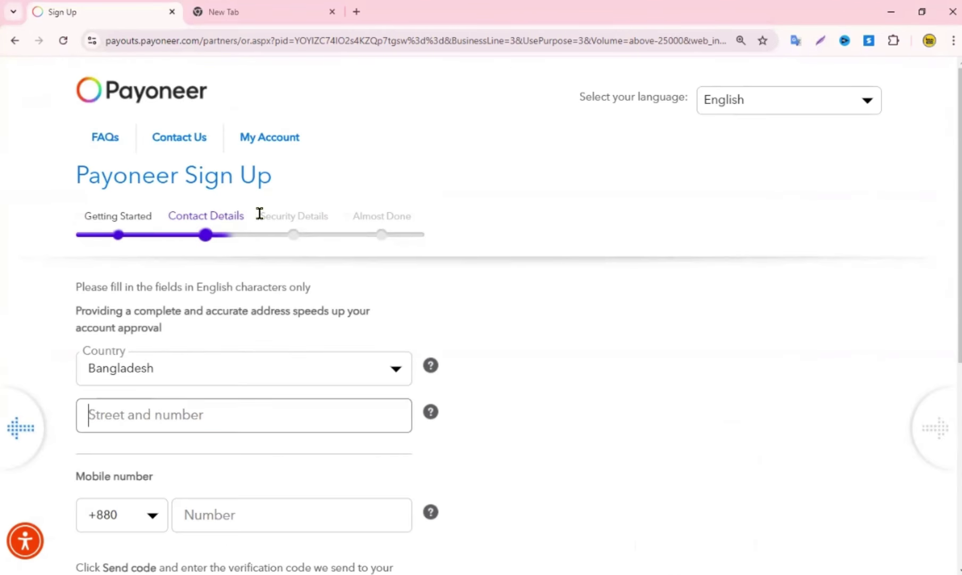
scroll(280, 341, "down", 1)
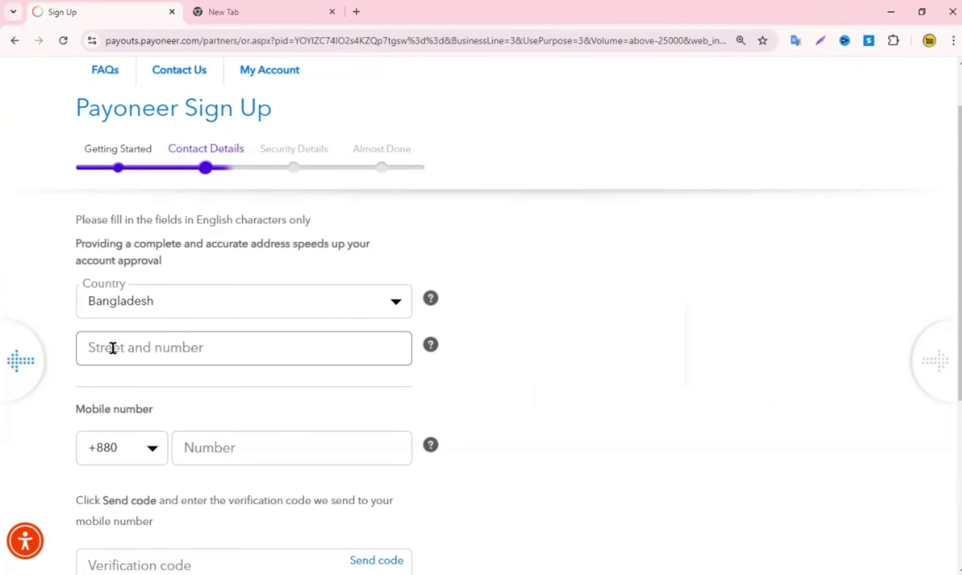
key("ctrl+minus")
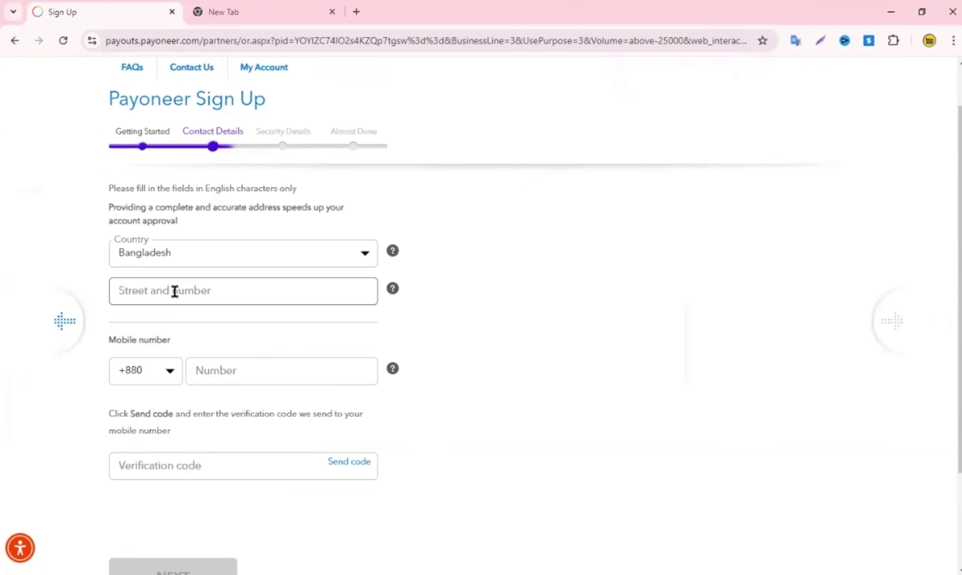
left_click(192, 363)
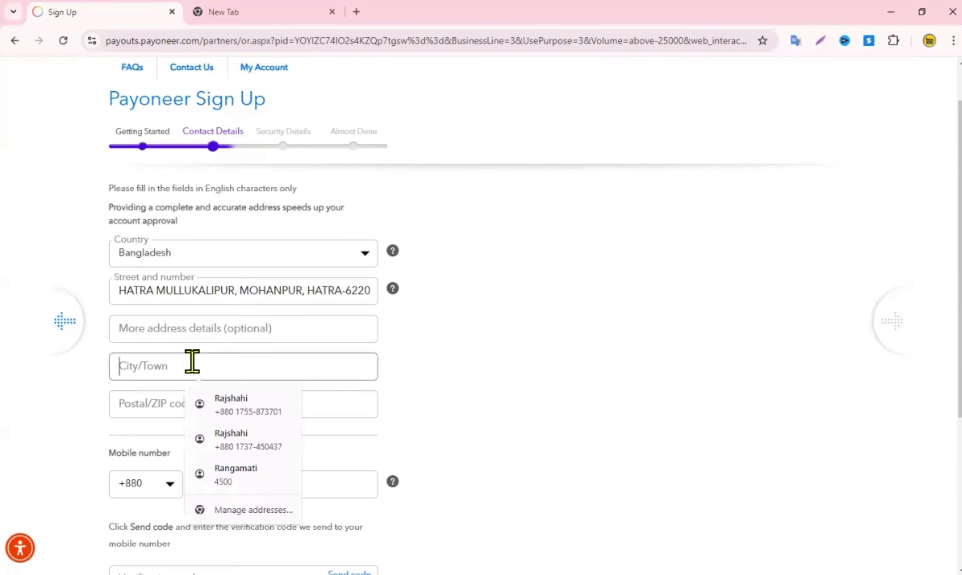
type("RAJSHAHI")
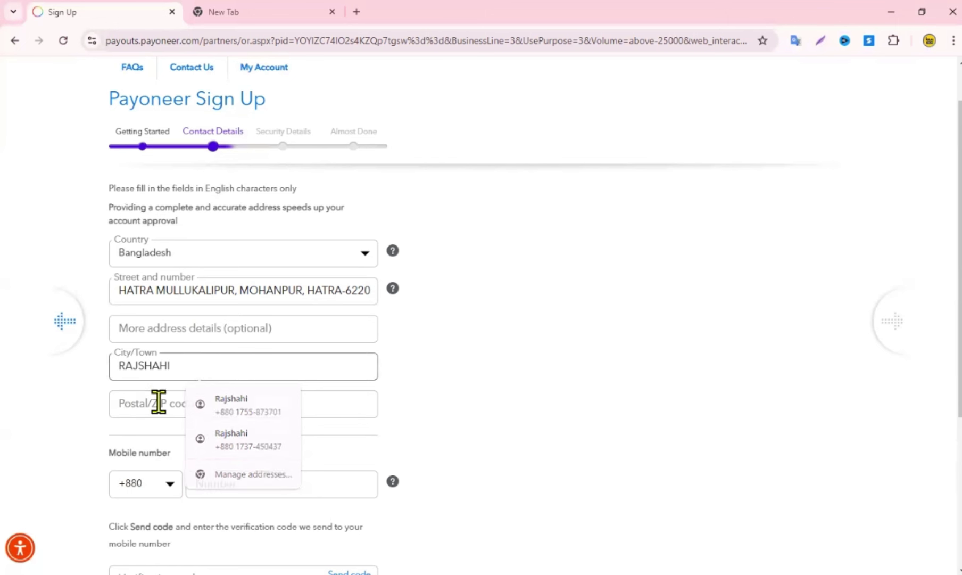
left_click(160, 402)
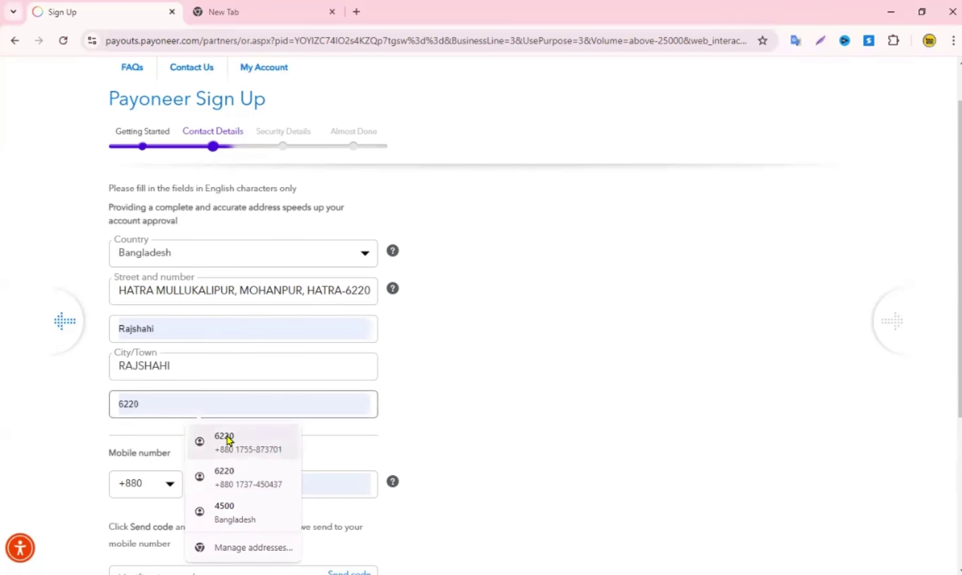
left_click(227, 439)
scroll(204, 331, "down", 1)
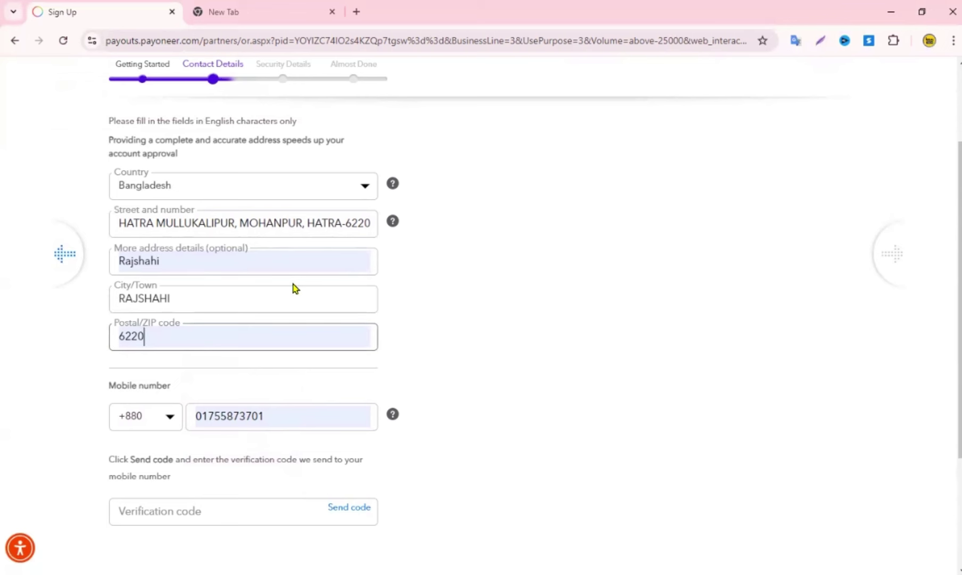
scroll(295, 288, "down", 1)
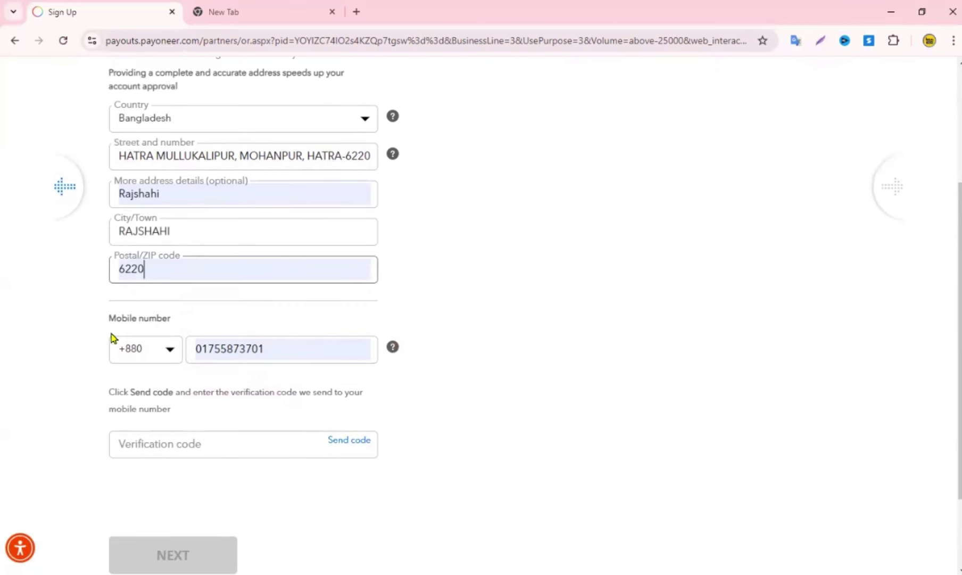
- Remove the mobile number's leading zero, request a text code and enter the received code
left_click(199, 352)
left_click(201, 349)
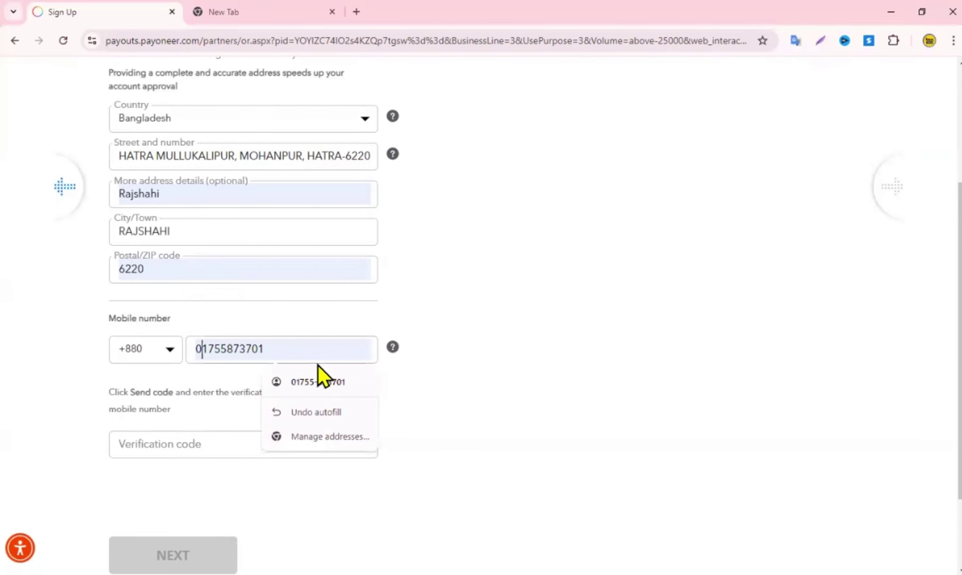
key("BackSpace")
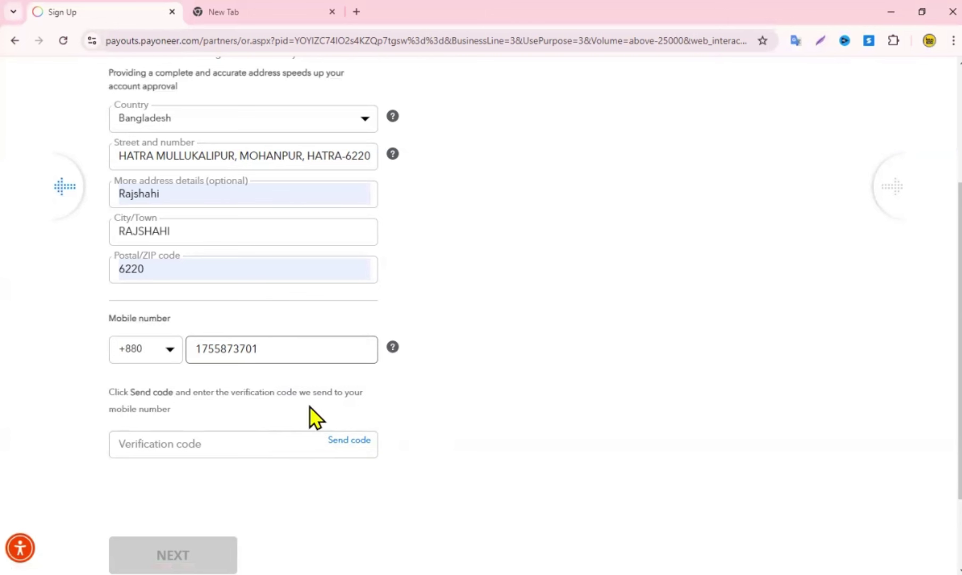
left_click(346, 442)
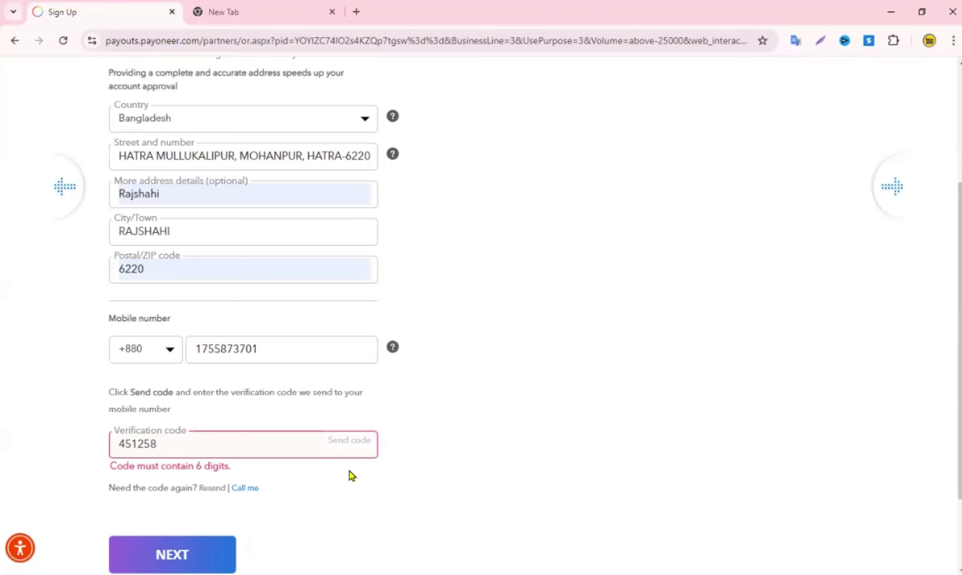
scroll(351, 475, "down", 1)
- Submit the contact details to verify the phone code and reach Security Details
left_click(208, 492)
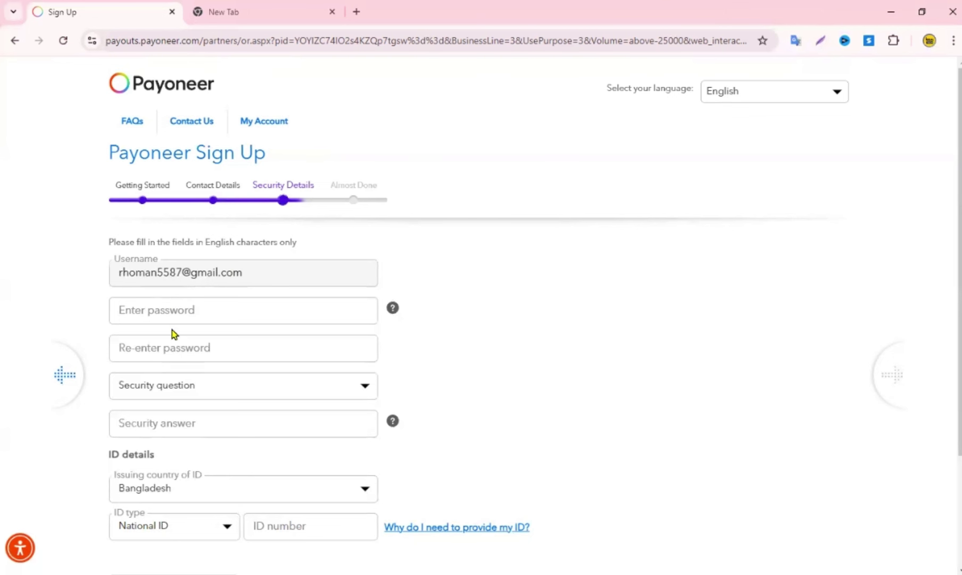
- Use Chrome's strong password, pick the oldest sibling's nickname question, and type its answer
left_click(153, 311)
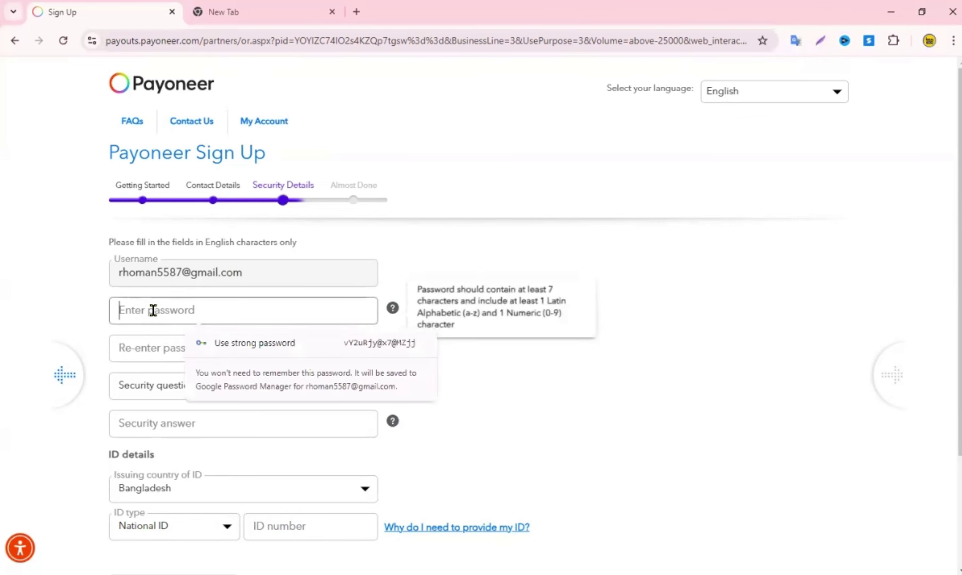
left_click(426, 396)
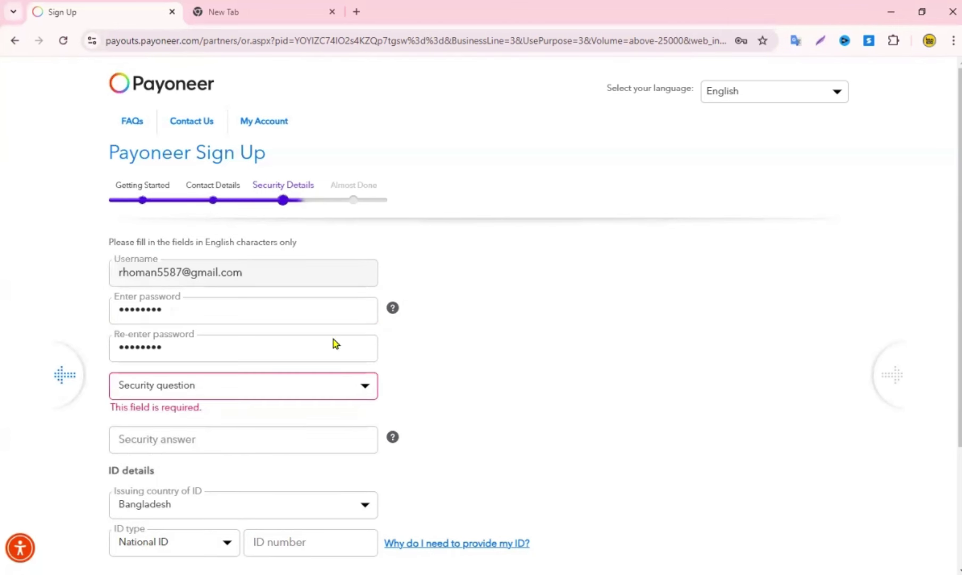
left_click(176, 387)
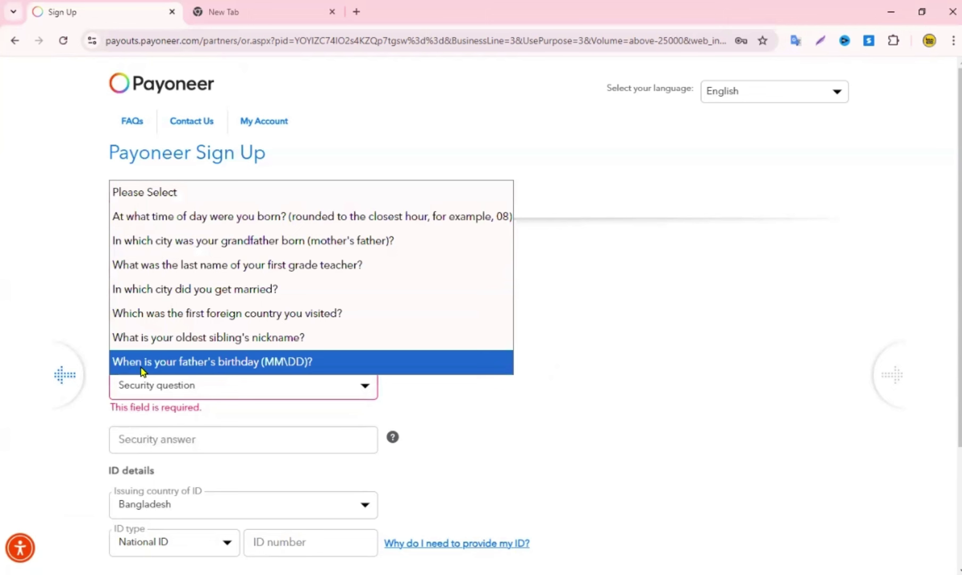
left_click(518, 397)
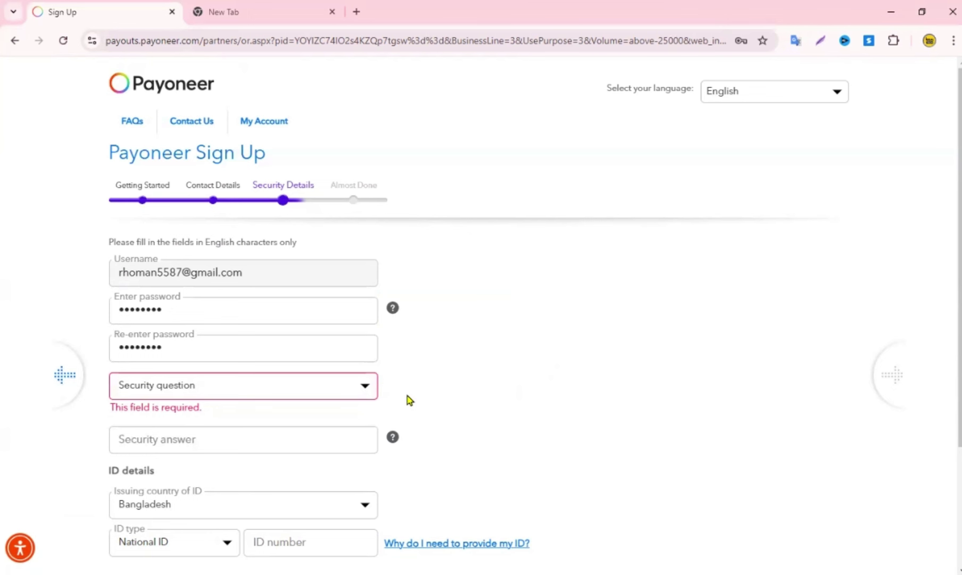
left_click(359, 392)
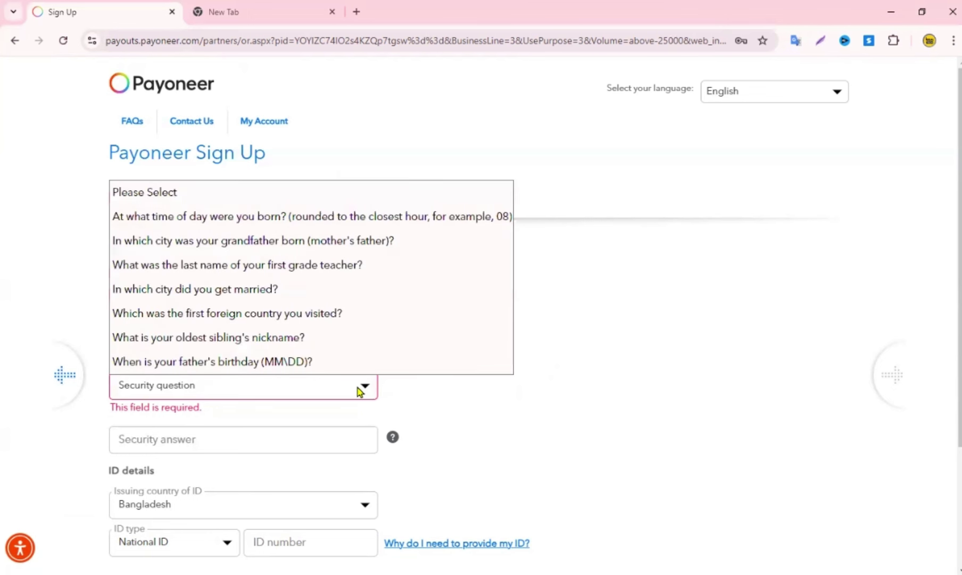
scroll(216, 306, "down", 3)
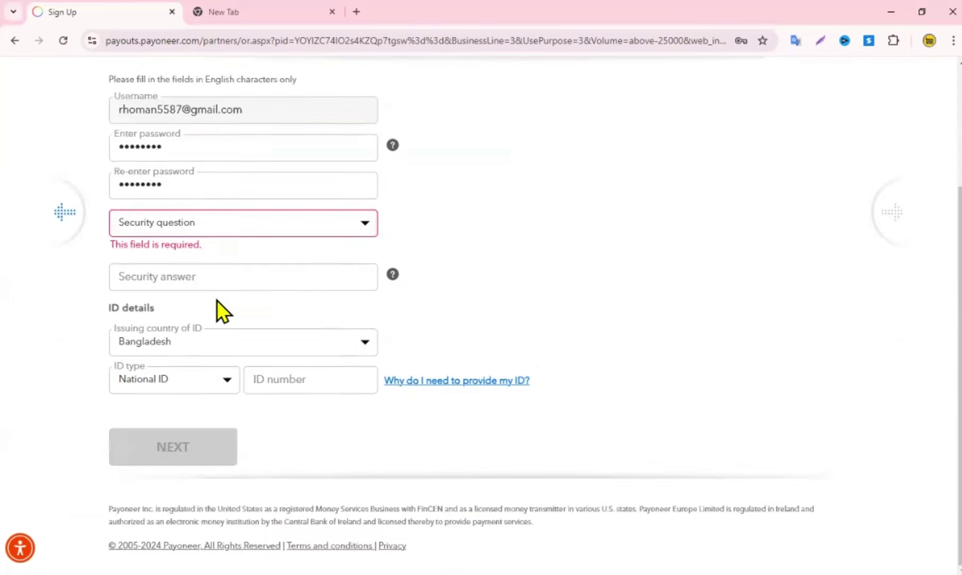
scroll(215, 306, "up", 3)
left_click(364, 390)
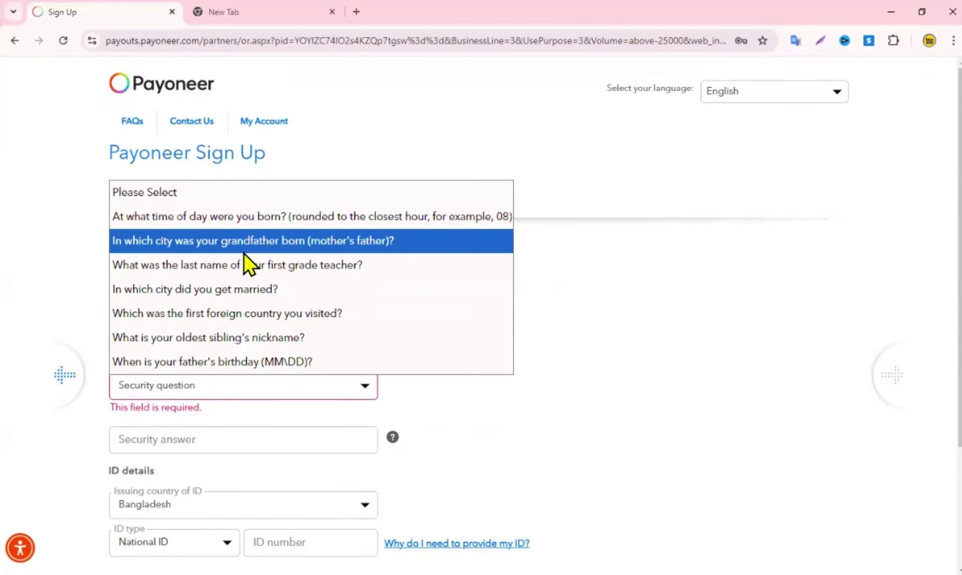
left_click(304, 337)
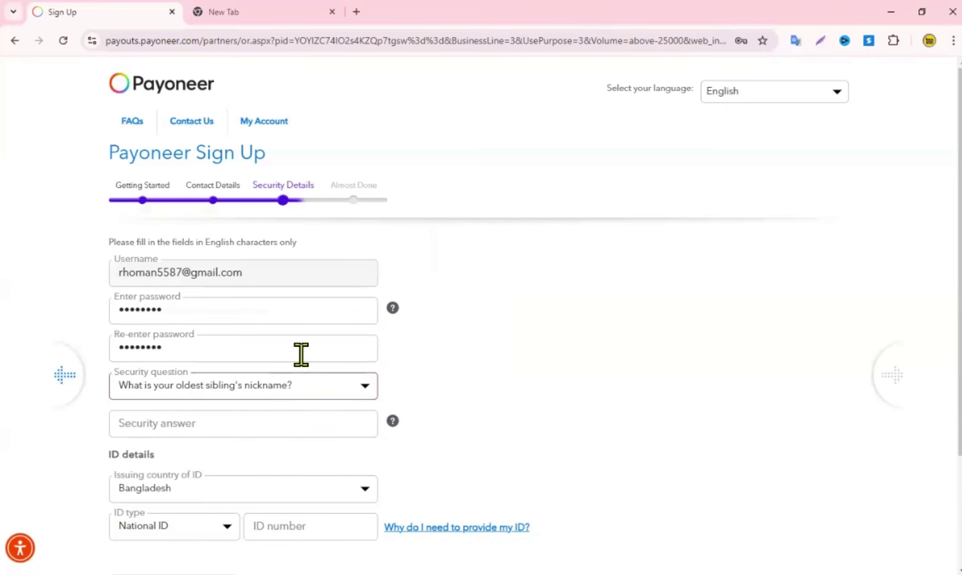
left_click(202, 422)
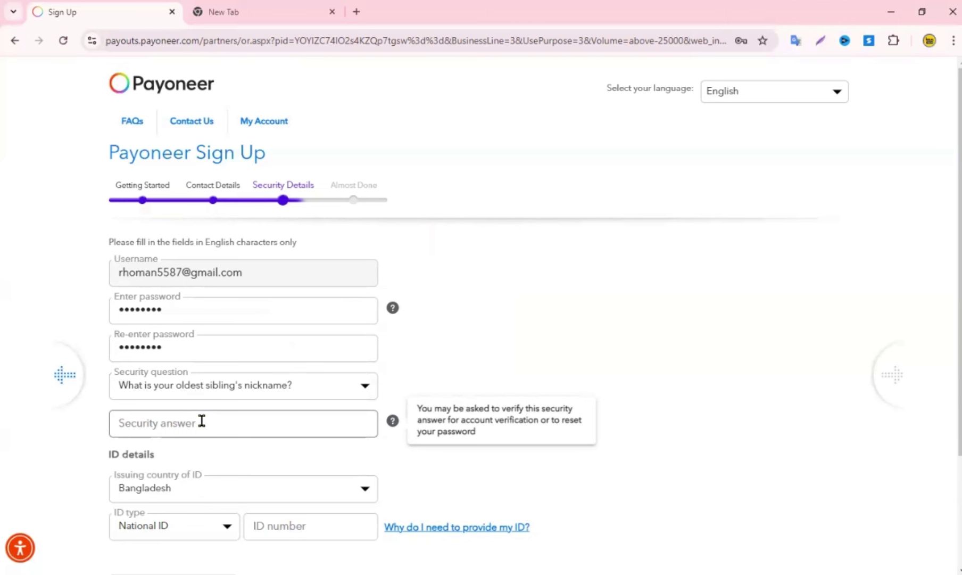
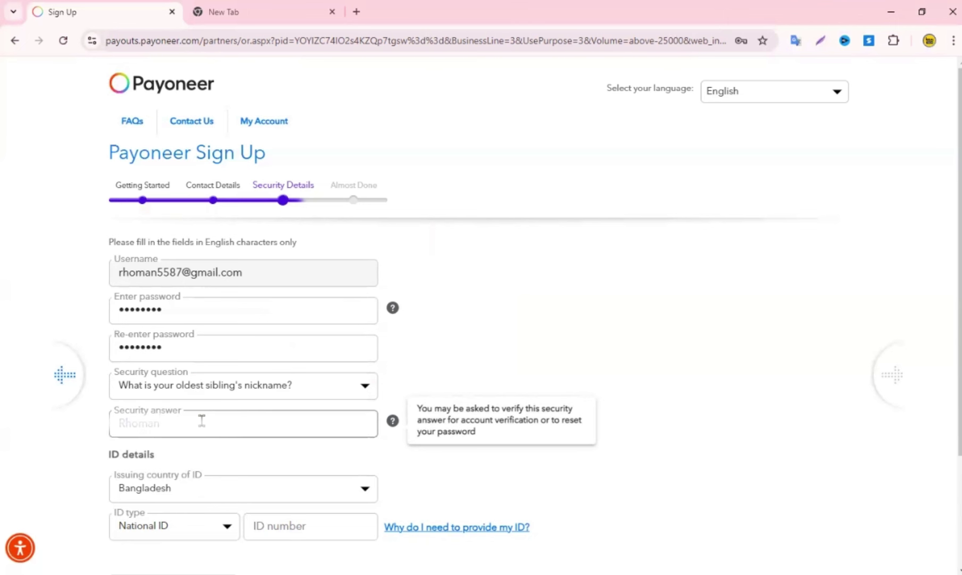
scroll(373, 346, "down", 3)
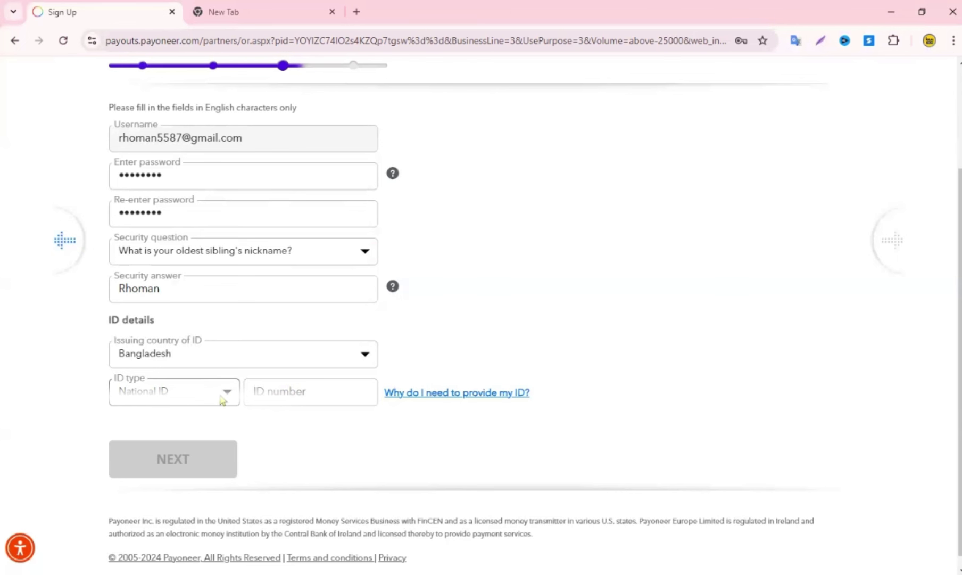
- Choose Passport as the ID type, paste the passport number, and continue to bank details
left_click(222, 399)
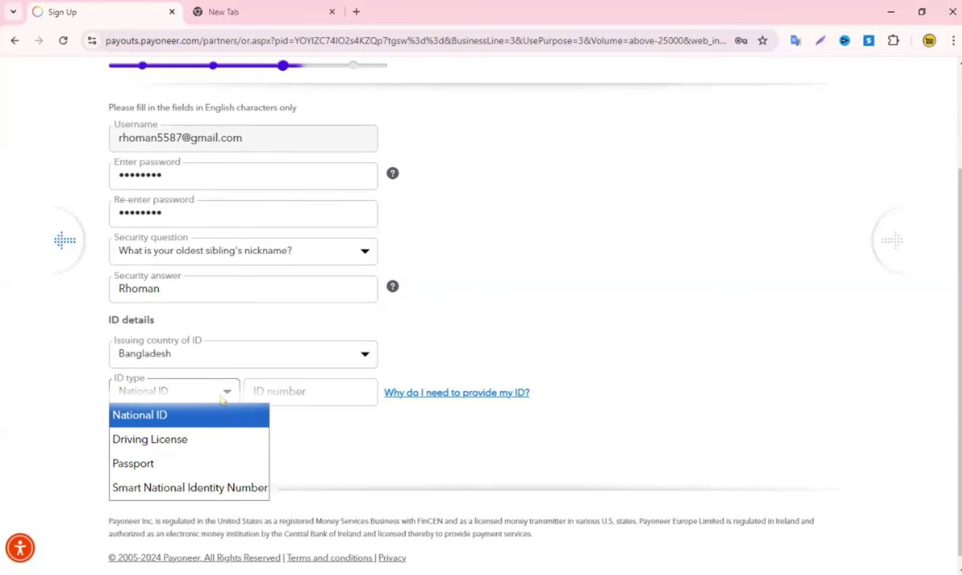
left_click(205, 459)
left_click(294, 393)
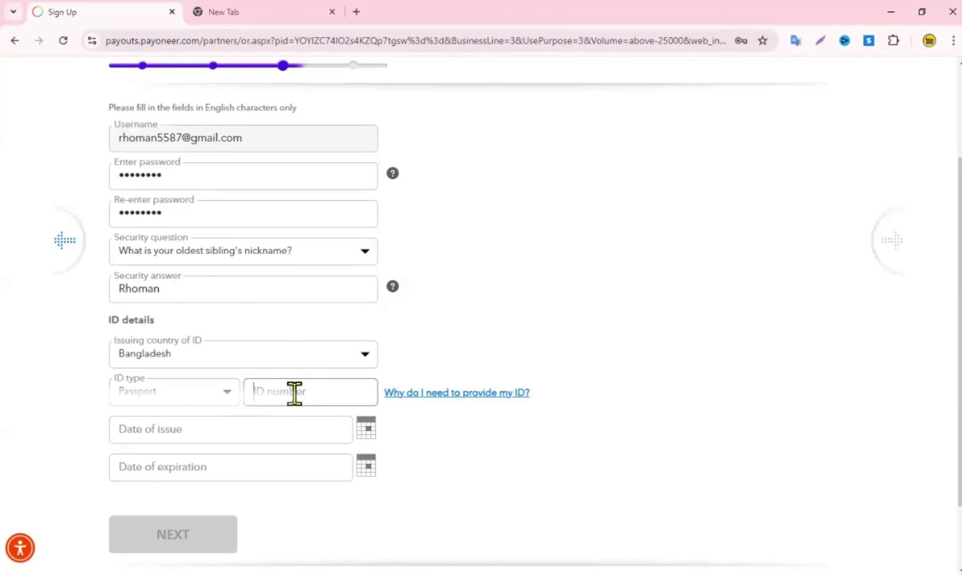
key("ctrl+v")
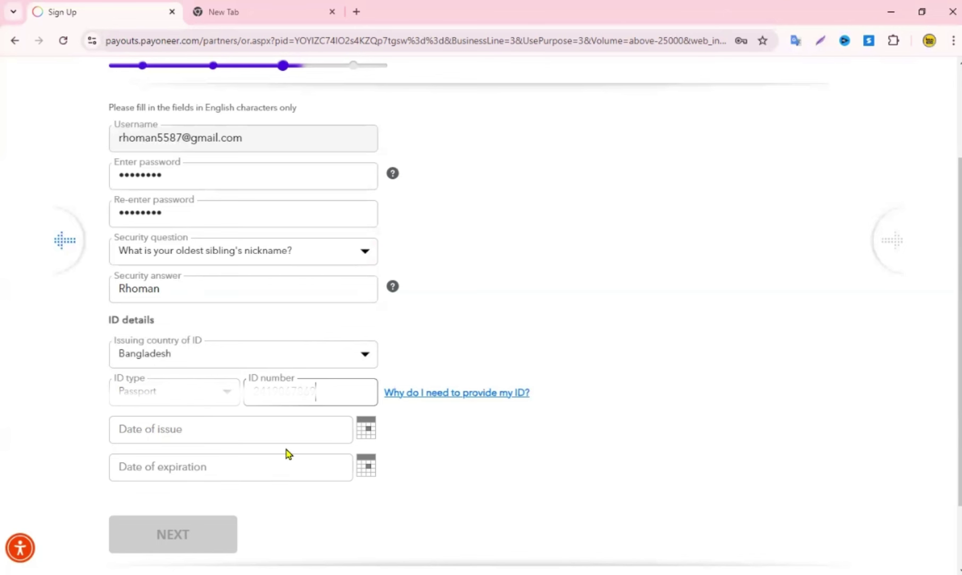
scroll(288, 458, "down", 1)
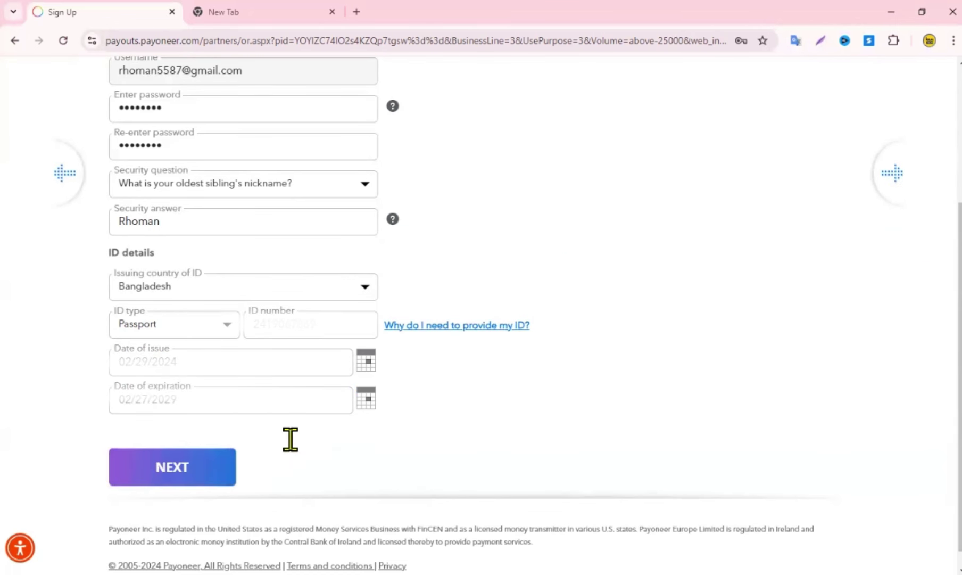
left_click(191, 473)
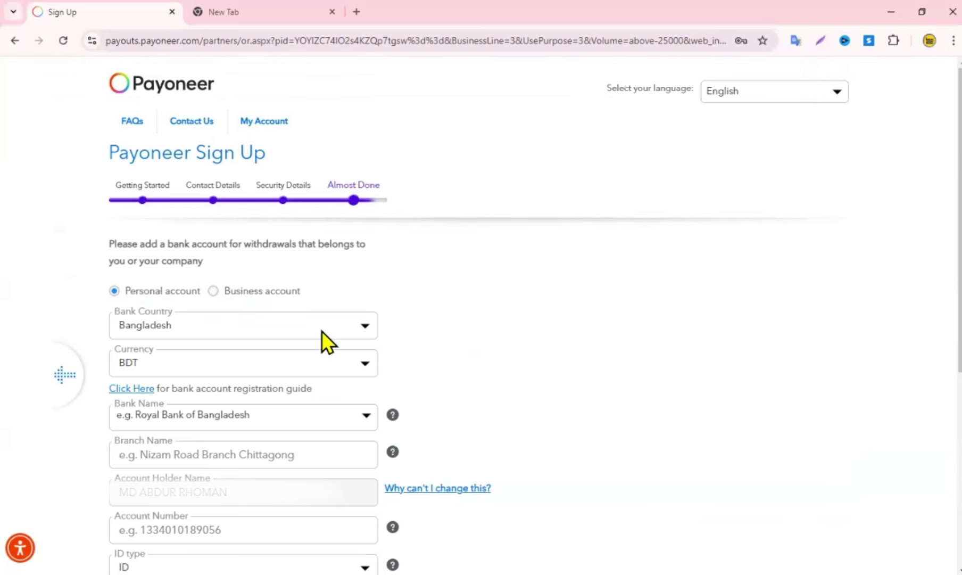
- Select BRAC BANK LTD, enter the Gulshan branch, and paste the bank account number
scroll(285, 292, "down", 1)
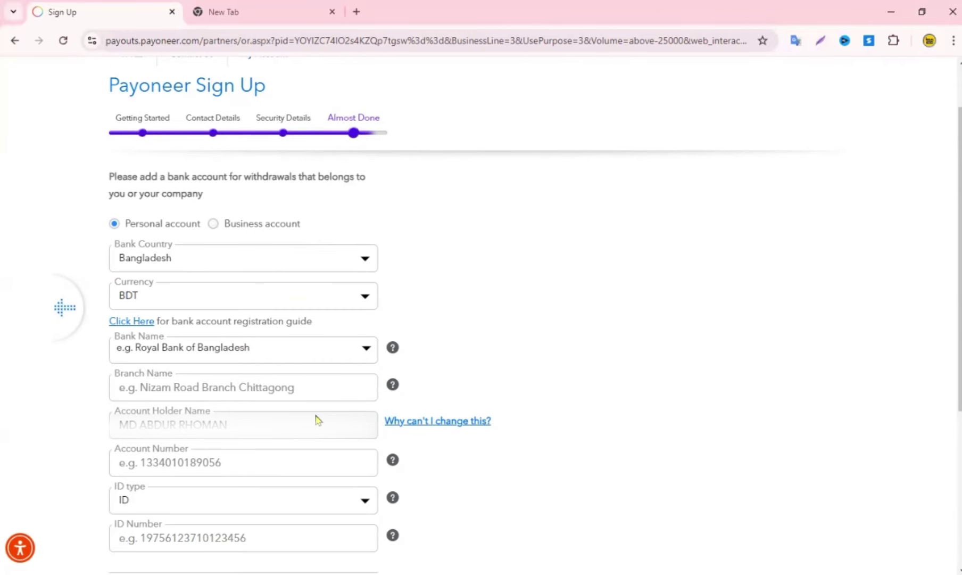
left_click(321, 350)
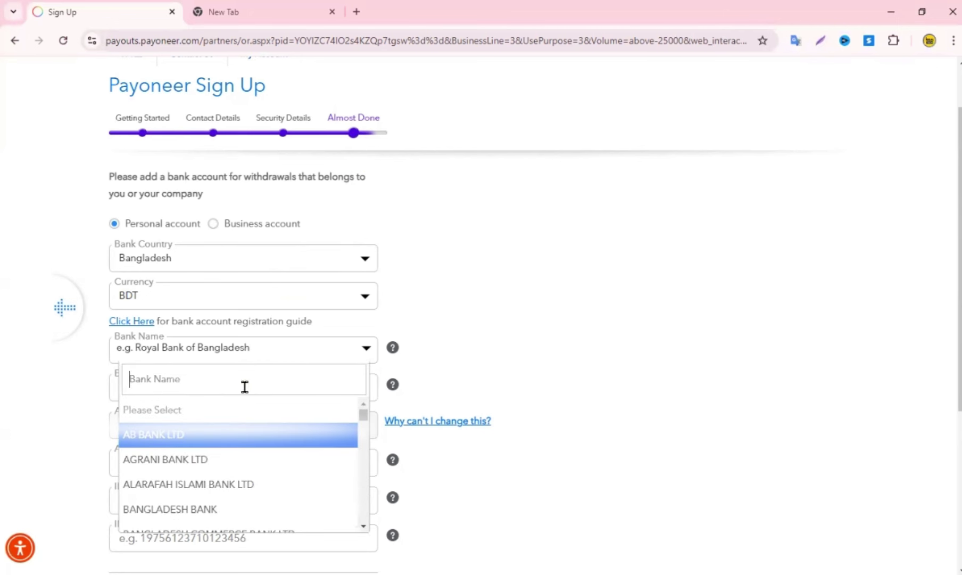
left_click(249, 408)
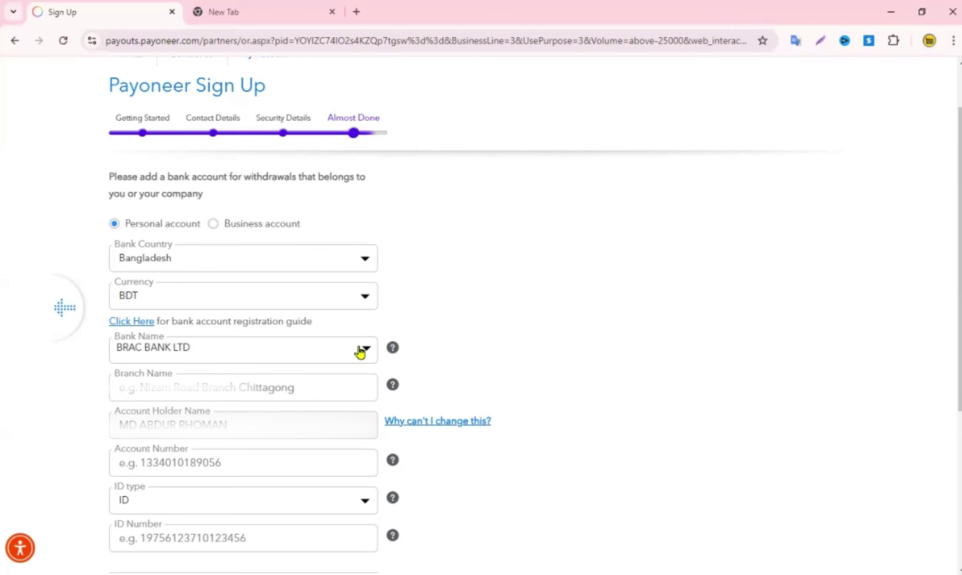
left_click(234, 387)
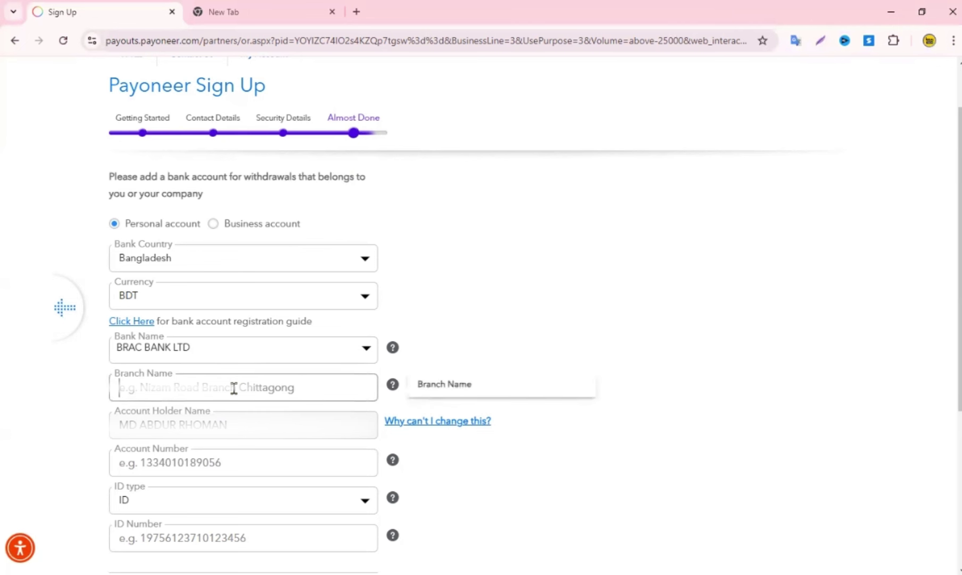
type("Gulshan")
left_click(459, 467)
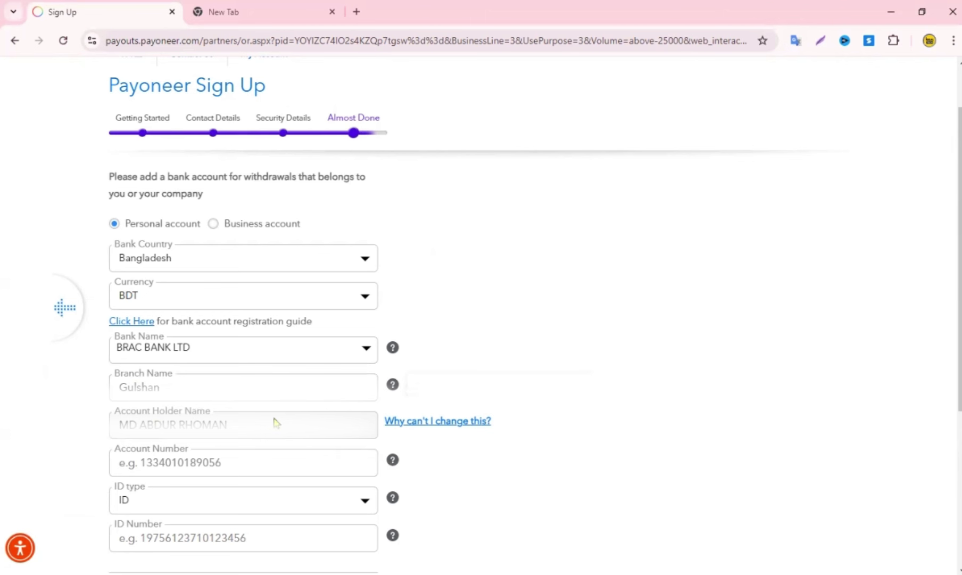
scroll(193, 438, "down", 1)
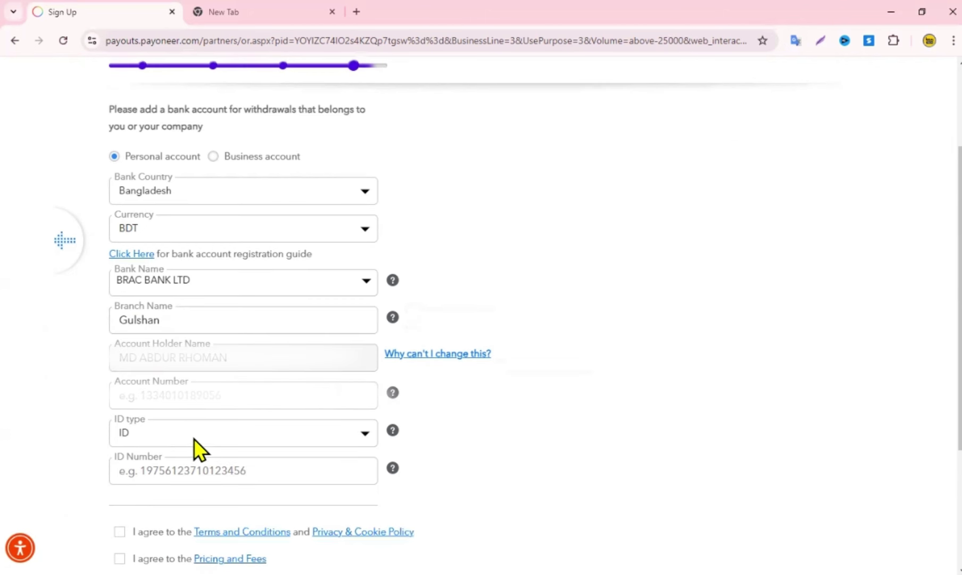
left_click(186, 396)
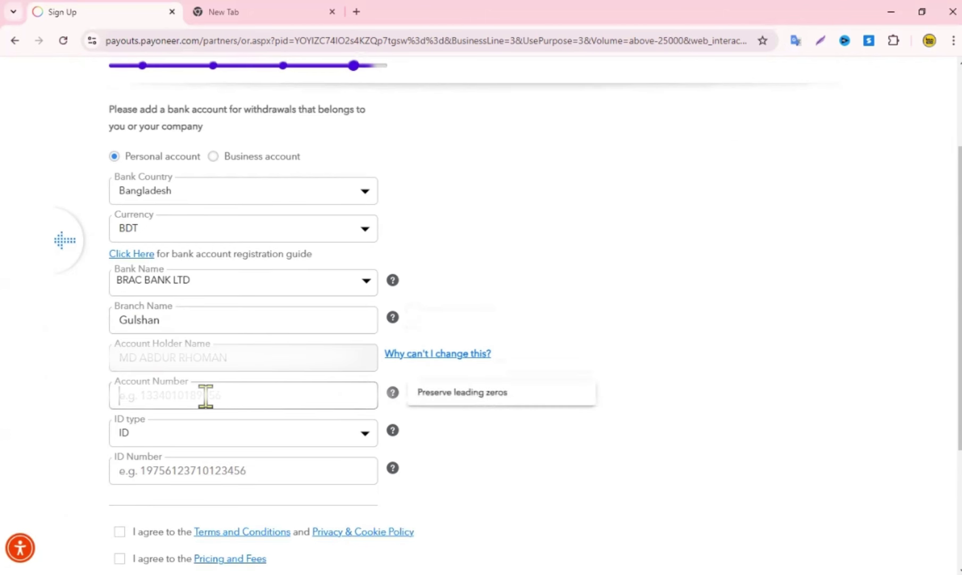
key("ctrl+v")
left_click(215, 267)
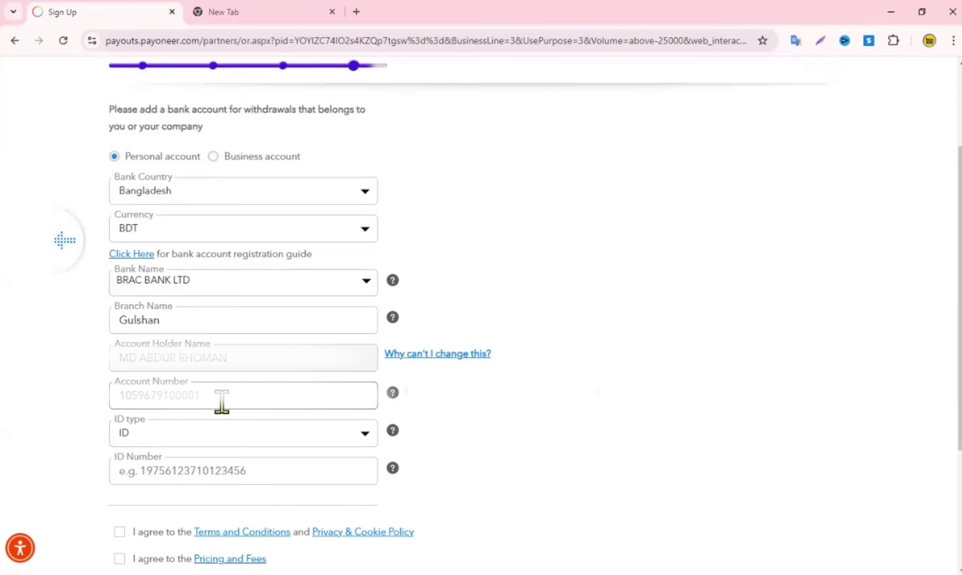
scroll(359, 411, "down", 2)
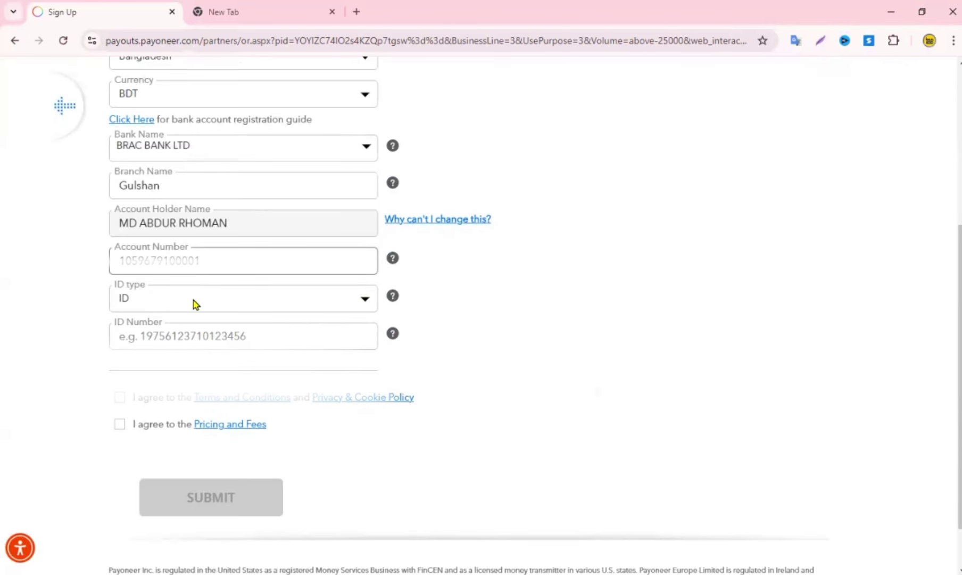
- Choose Passport Number as the bank ID type, enter the passport number, and submit the application
left_click(364, 301)
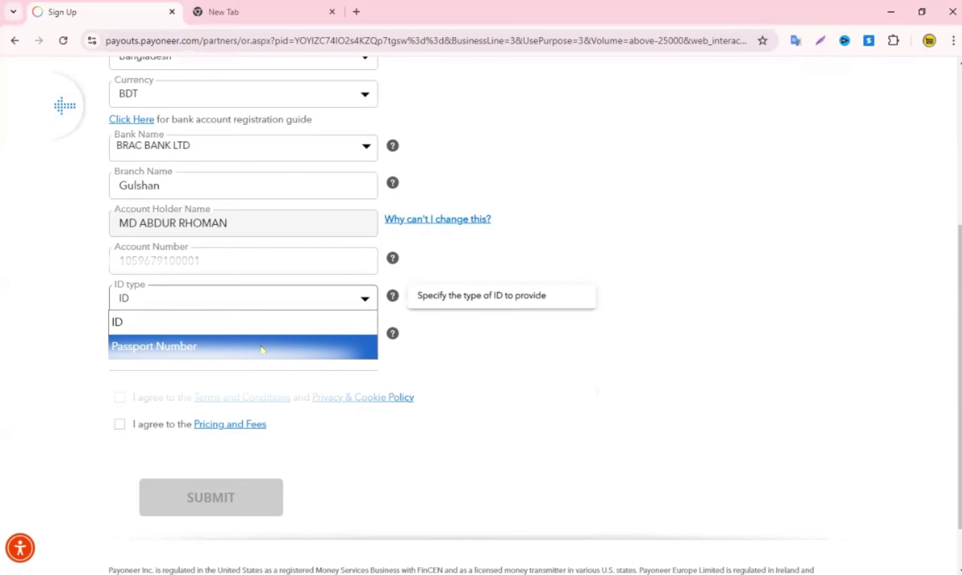
left_click(261, 349)
left_click(314, 331)
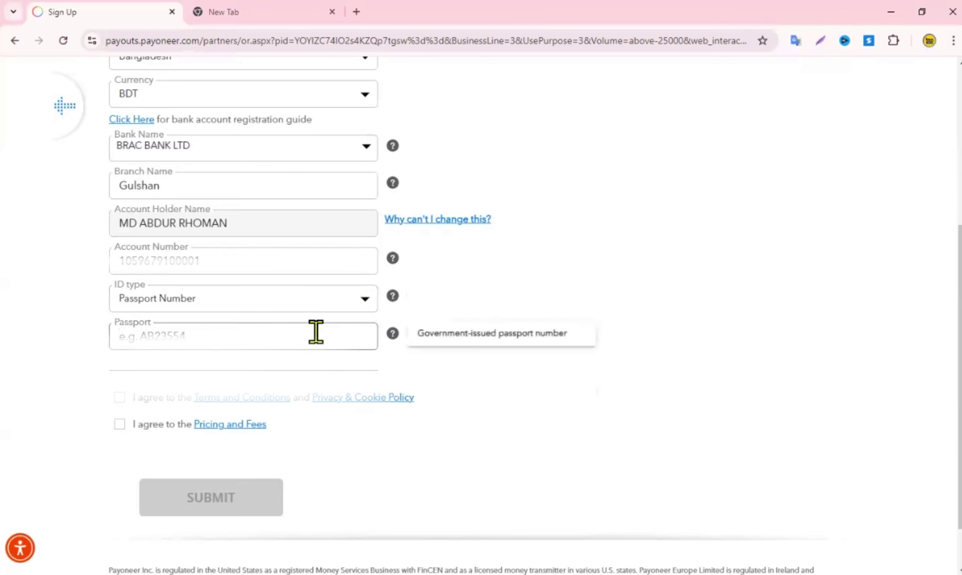
scroll(316, 331, "up", 1)
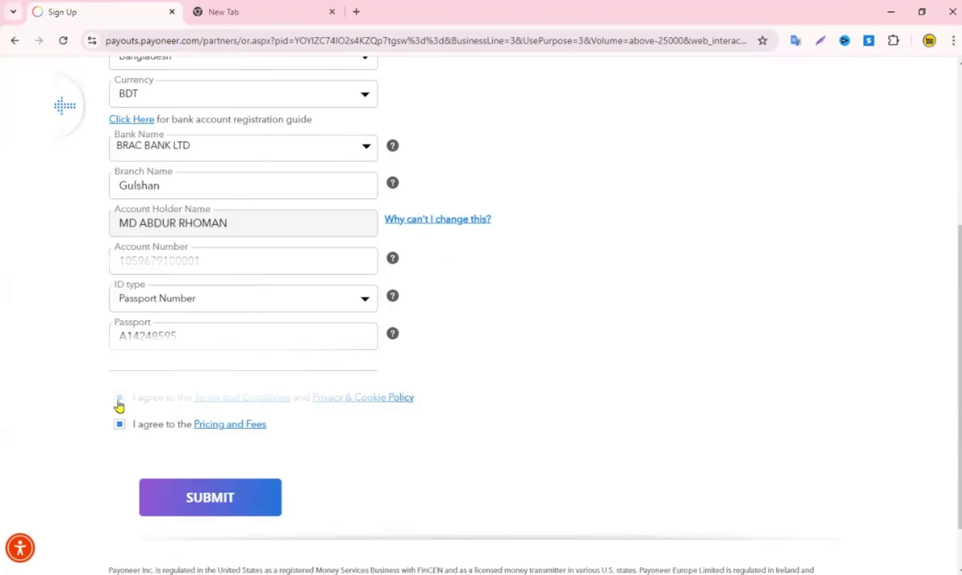
left_click(208, 501)
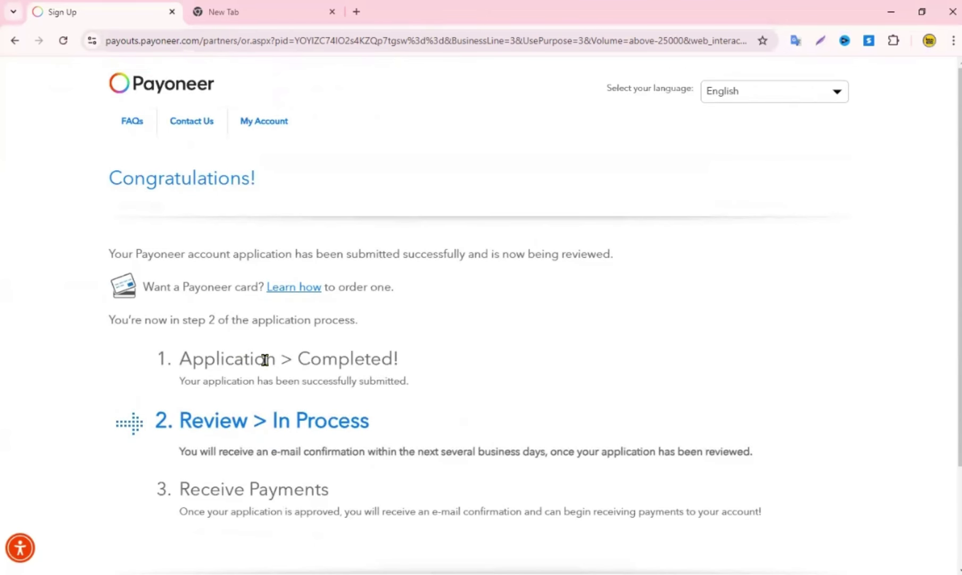
scroll(266, 360, "down", 1)
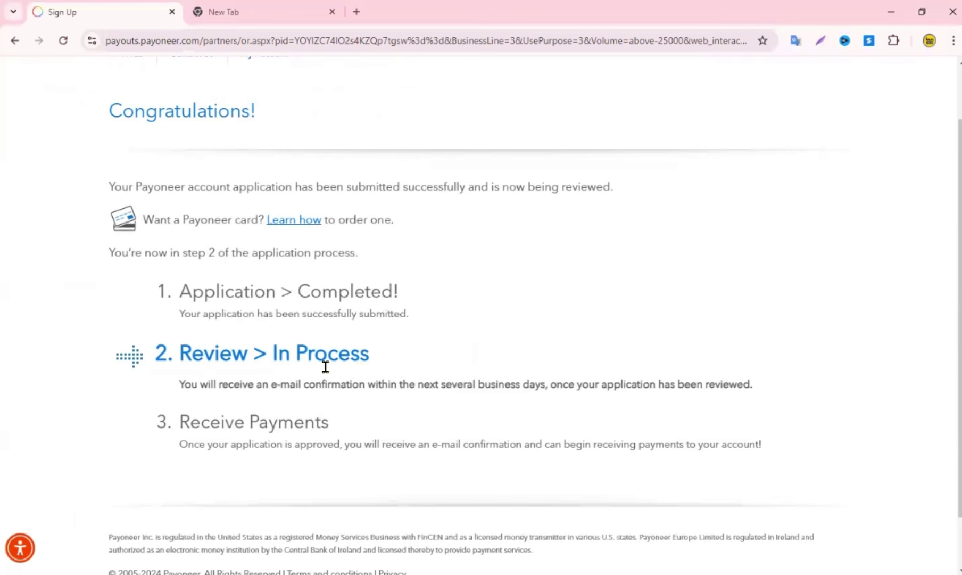
key("ctrl+minus")
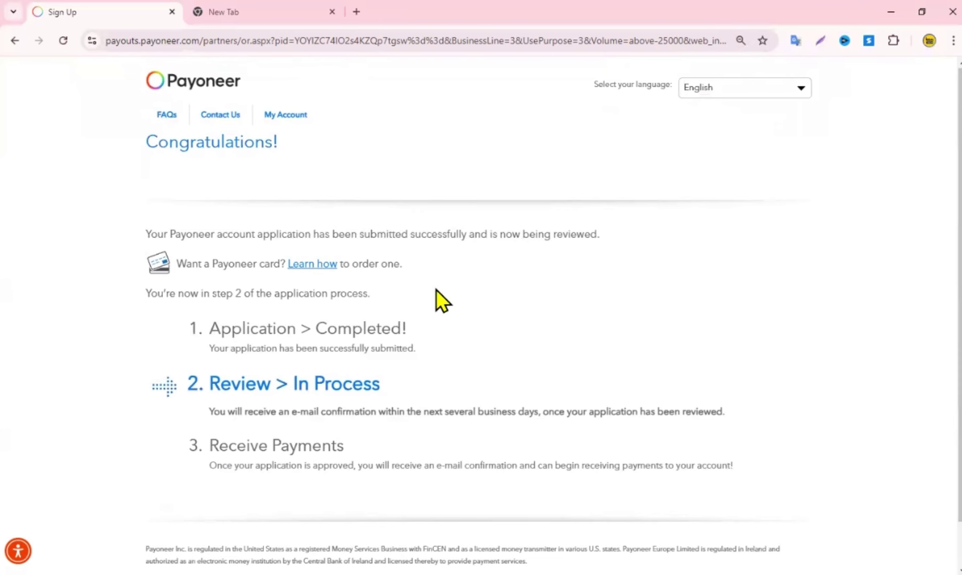
- Load the Gmail inbox from the bookmarks bar in the empty new tab
left_click(279, 5)
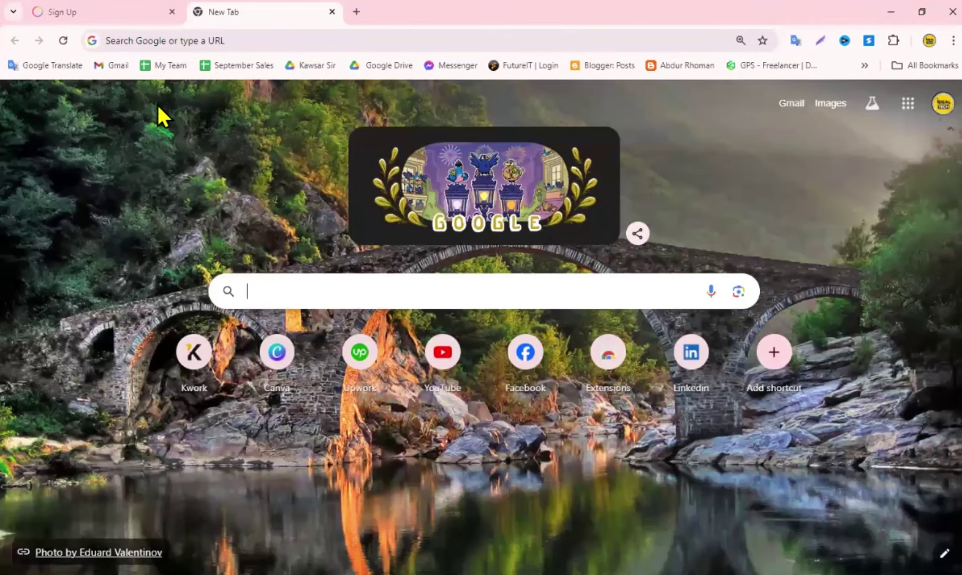
left_click(115, 61)
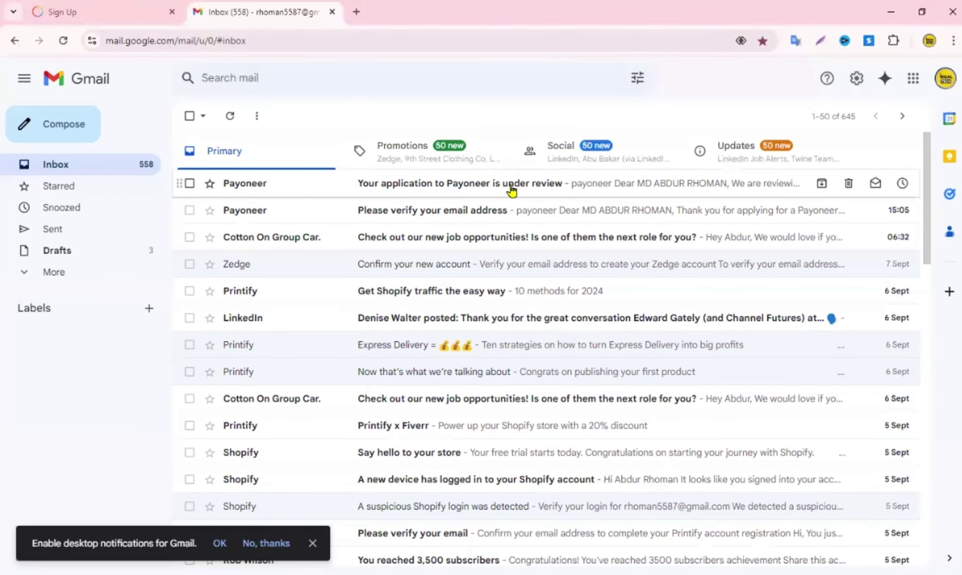
- Open Payoneer's 'Please verify your email address' message and follow its VERIFY MY EMAIL link
left_click(493, 212)
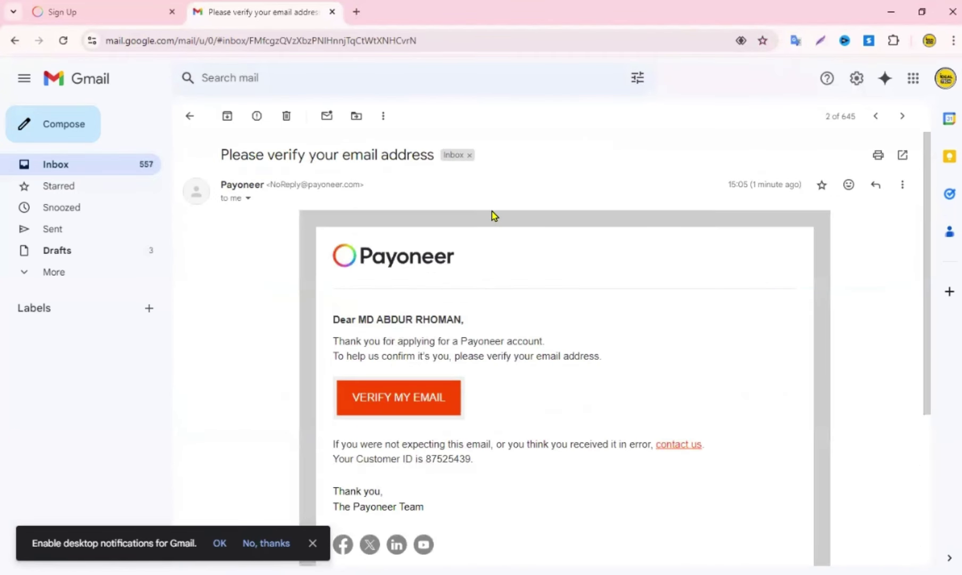
scroll(514, 227, "down", 1)
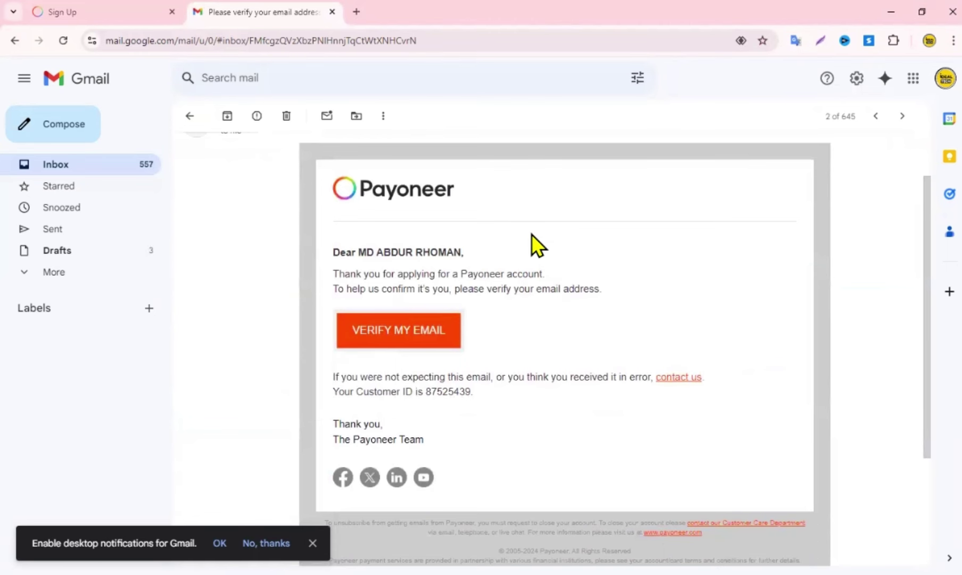
left_click(405, 336)
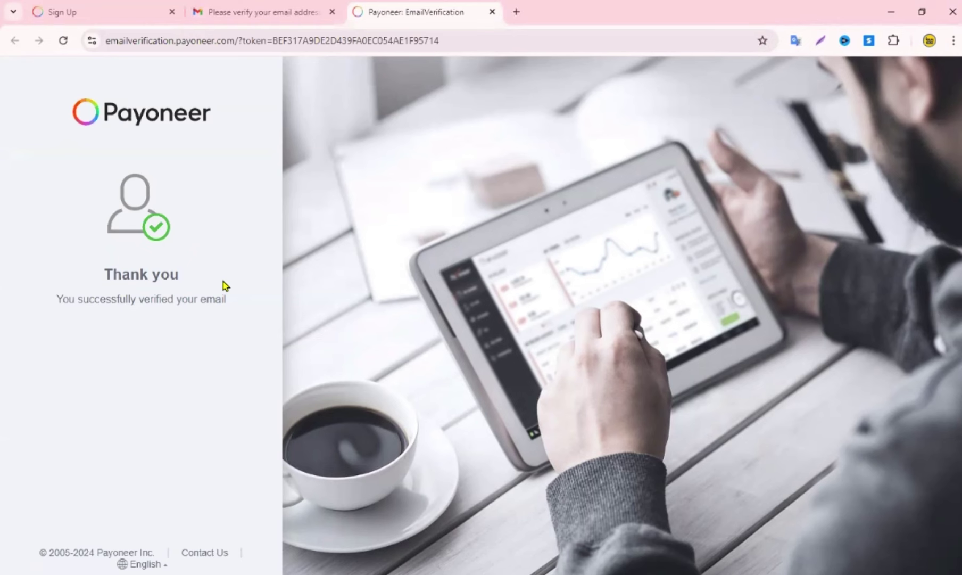
- Reload the page and sign in to Payoneer with the saved account email and password
left_click(65, 45)
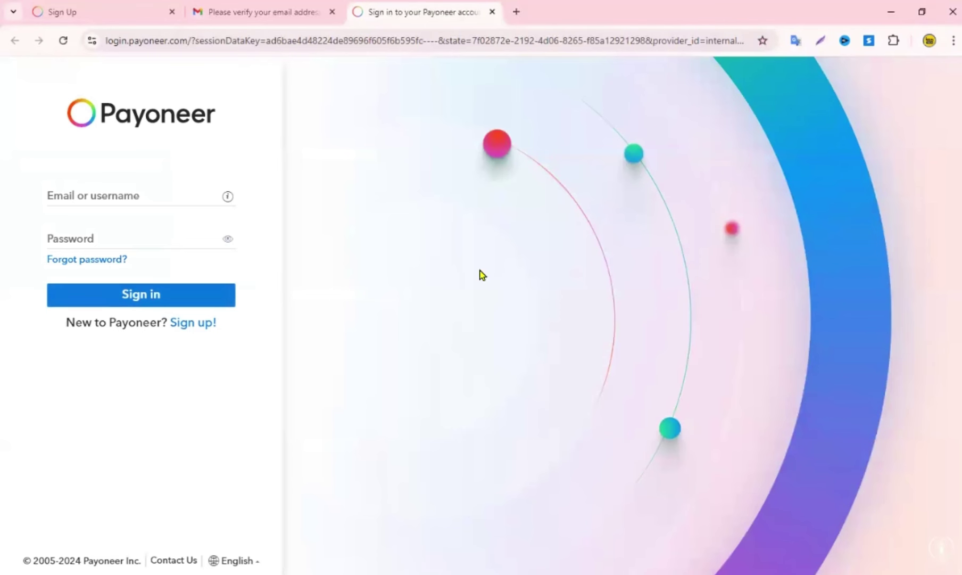
left_click(132, 199)
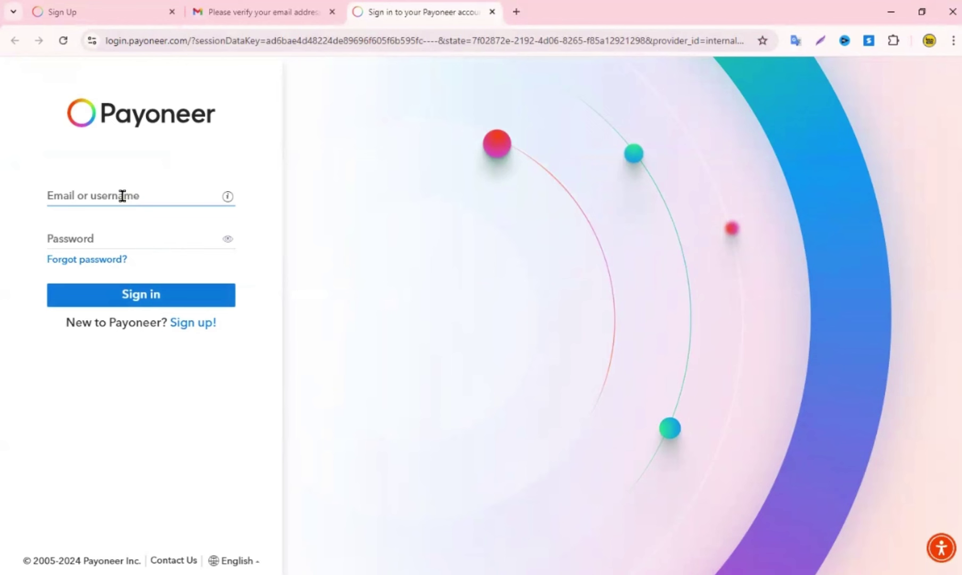
key("Tab")
left_click(74, 196)
left_click(102, 190)
left_click(168, 225)
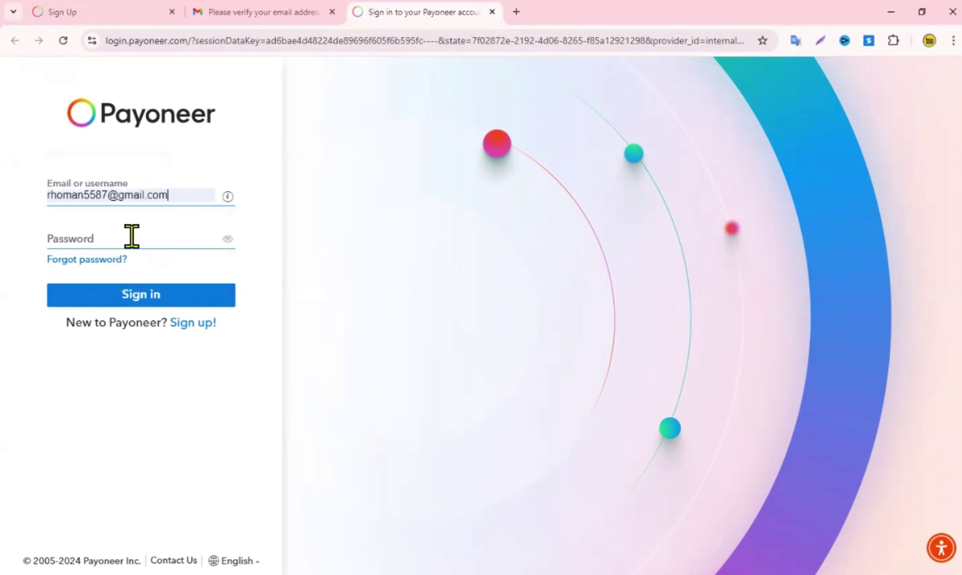
left_click(129, 236)
type("*")
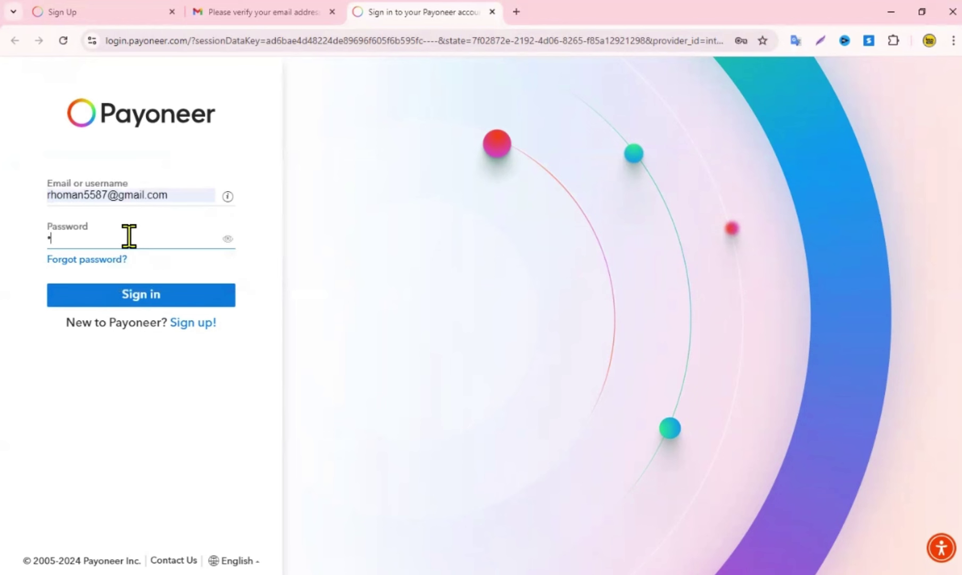
type("*******")
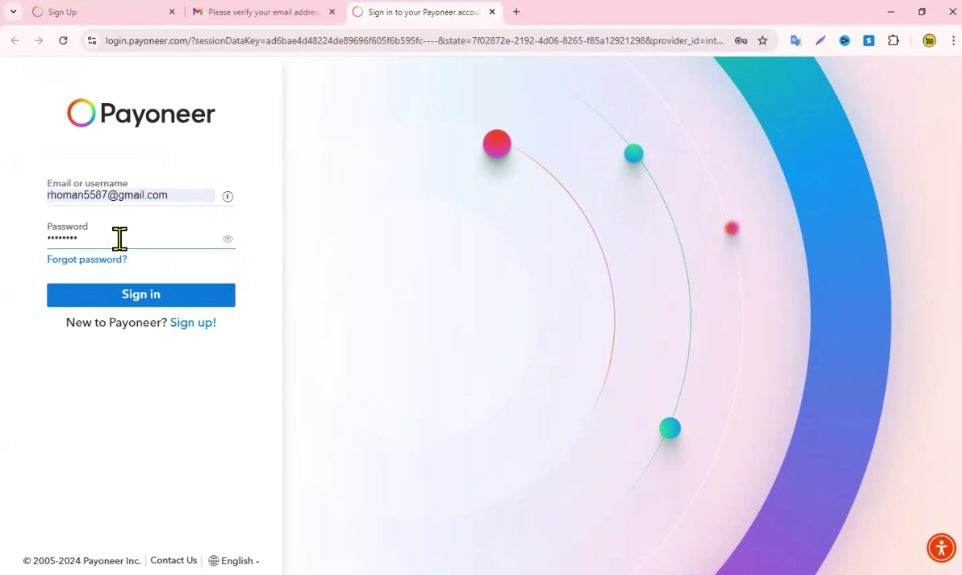
left_click(128, 300)
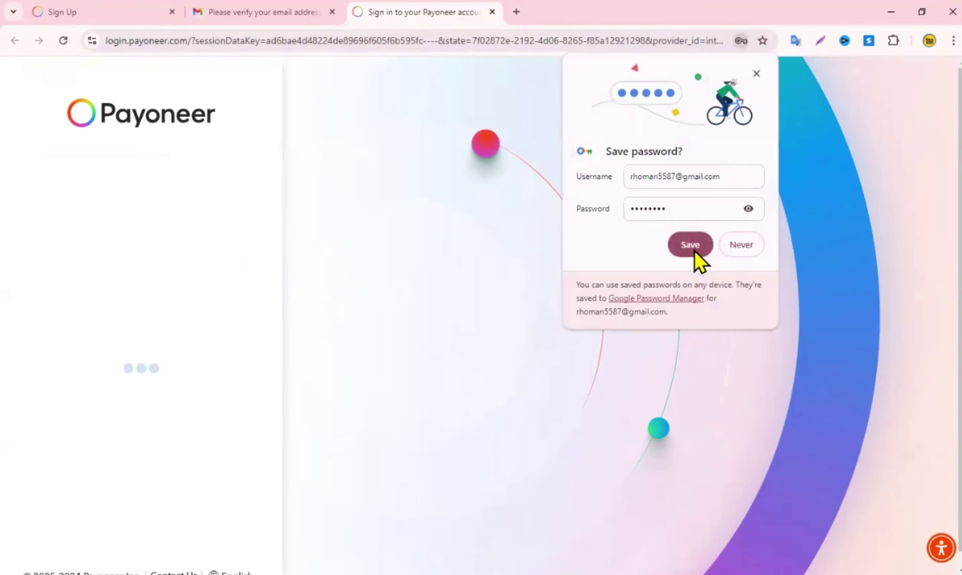
- Save the login password in Chrome and turn on two-step verification with the texted code
left_click(693, 246)
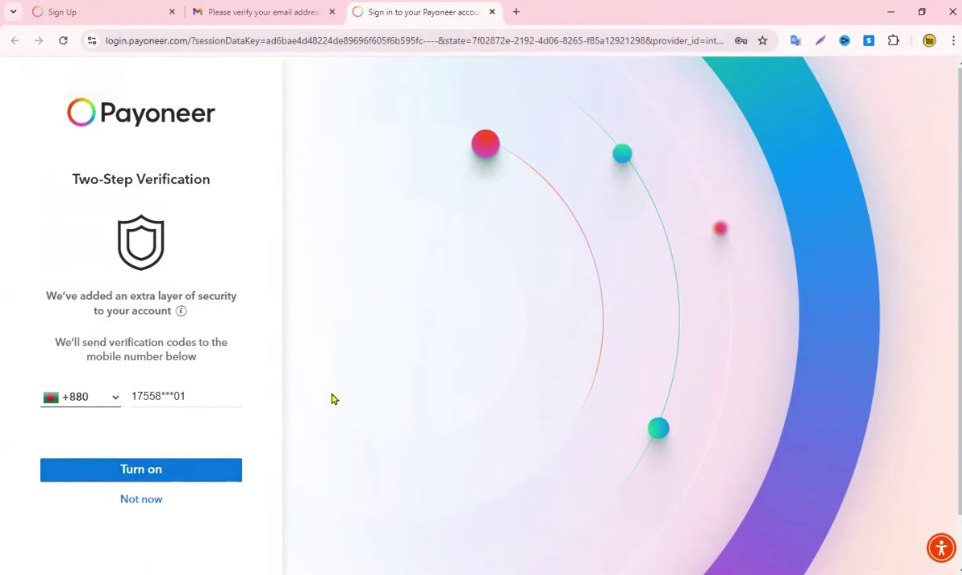
left_click(138, 476)
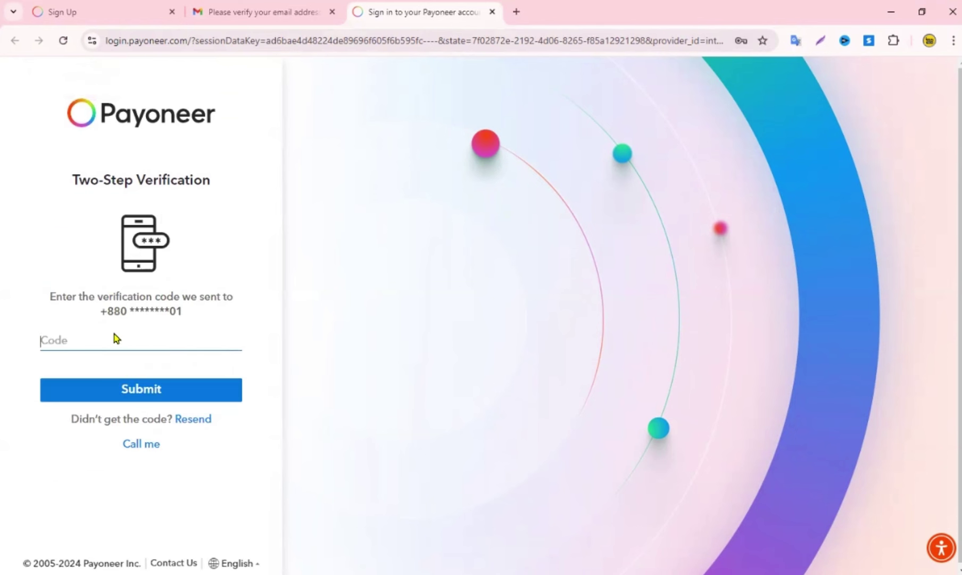
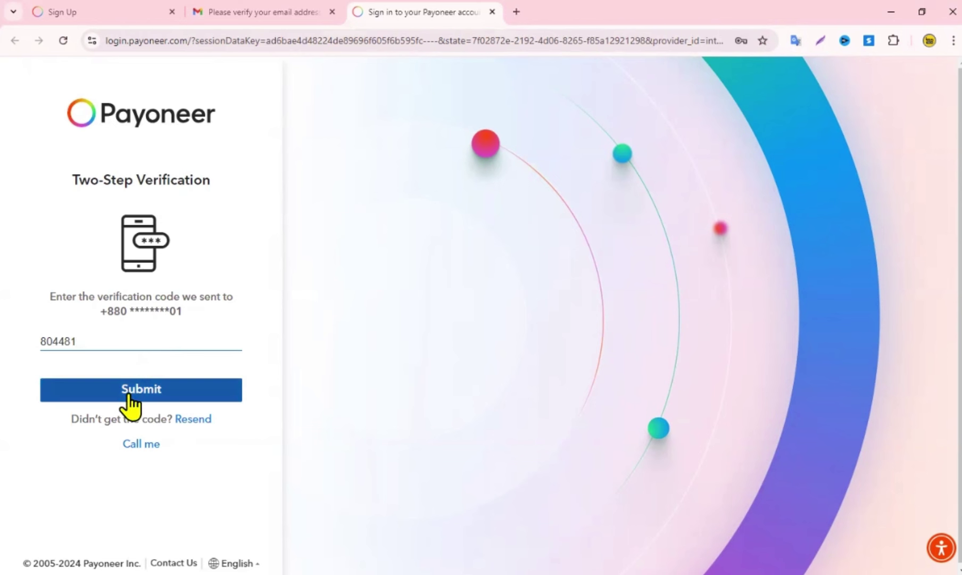
left_click(127, 393)
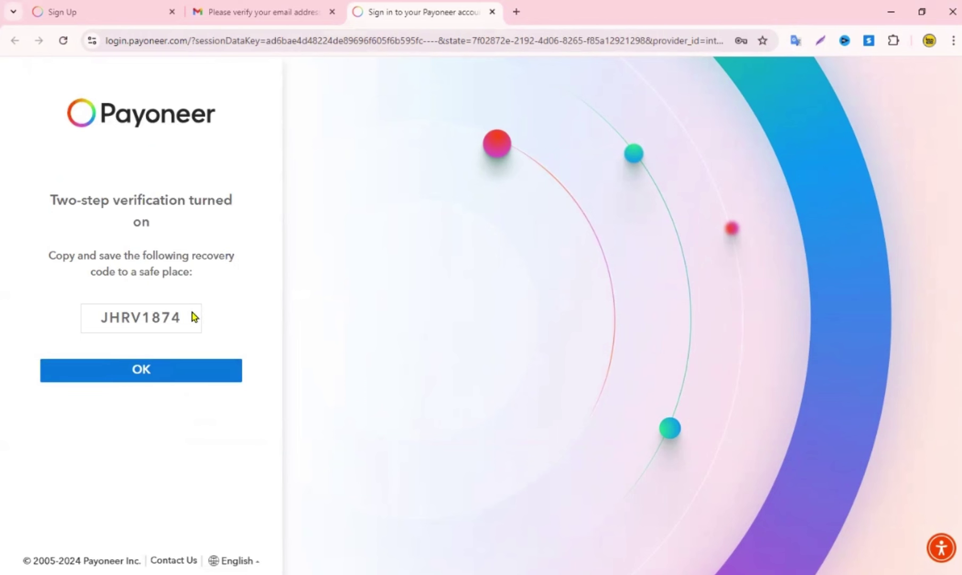
- Copy the recovery code and acknowledge it to continue to the account Home page
left_click_drag(189, 315, 103, 315)
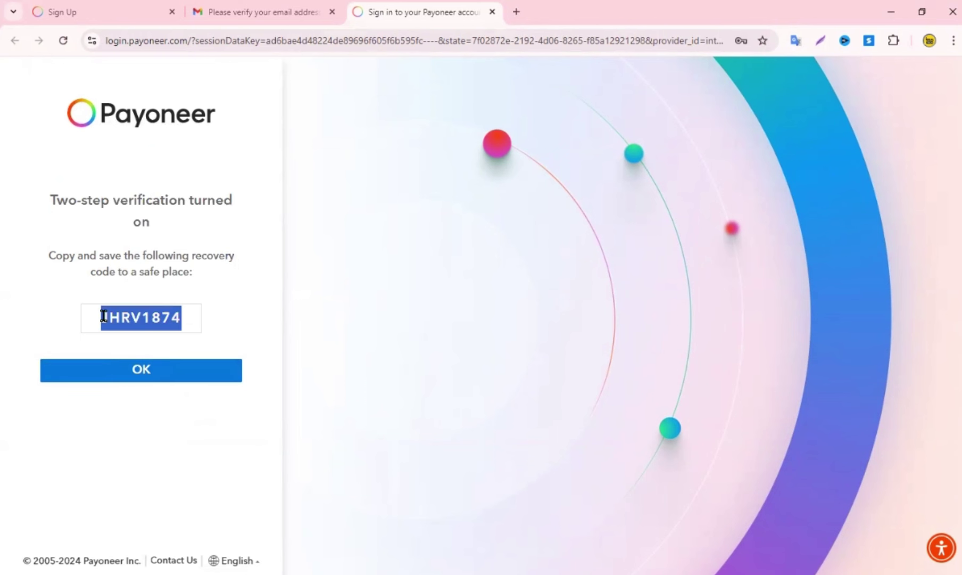
left_click(232, 324)
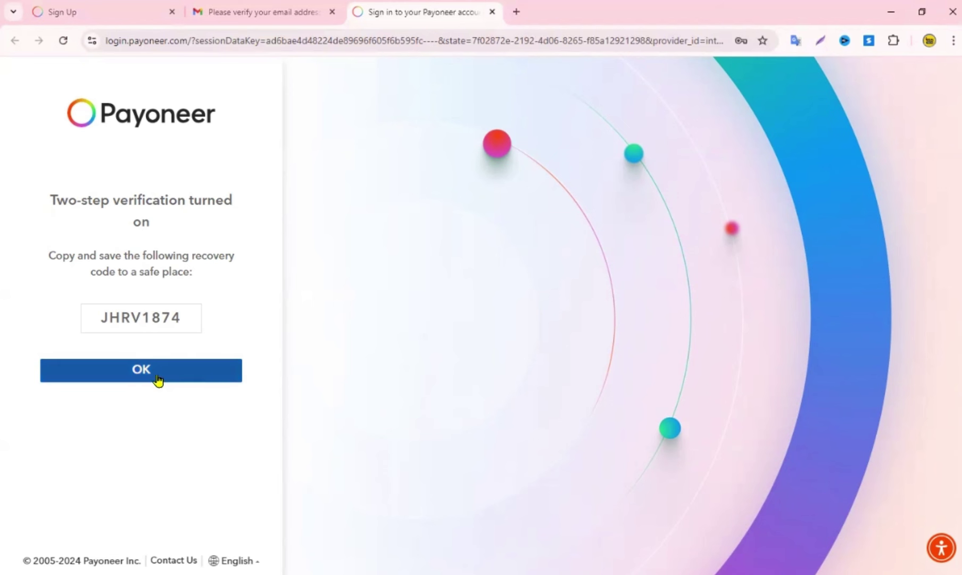
left_click(143, 370)
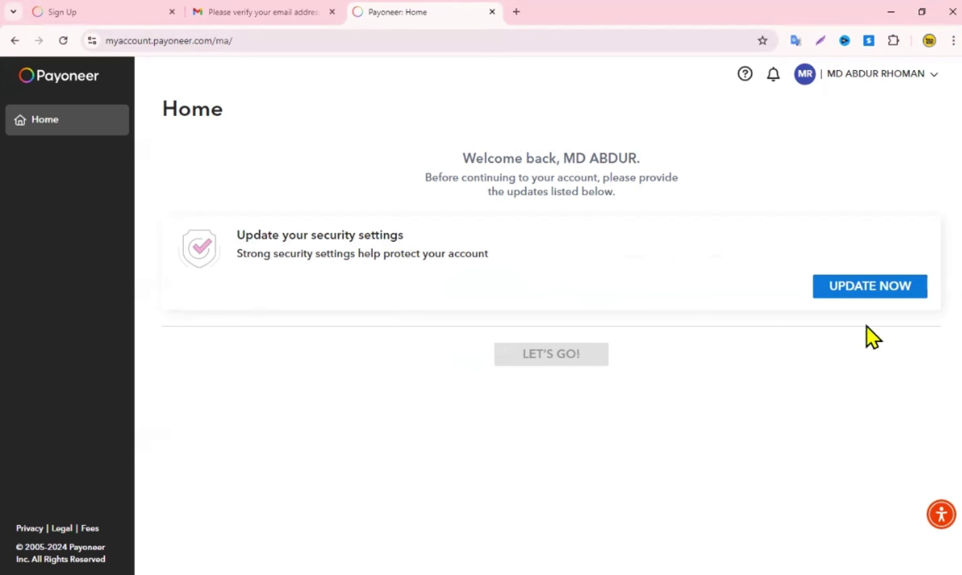
- Fill in the security answers and choose 'What town was your mother born in?' as question 2
left_click(884, 295)
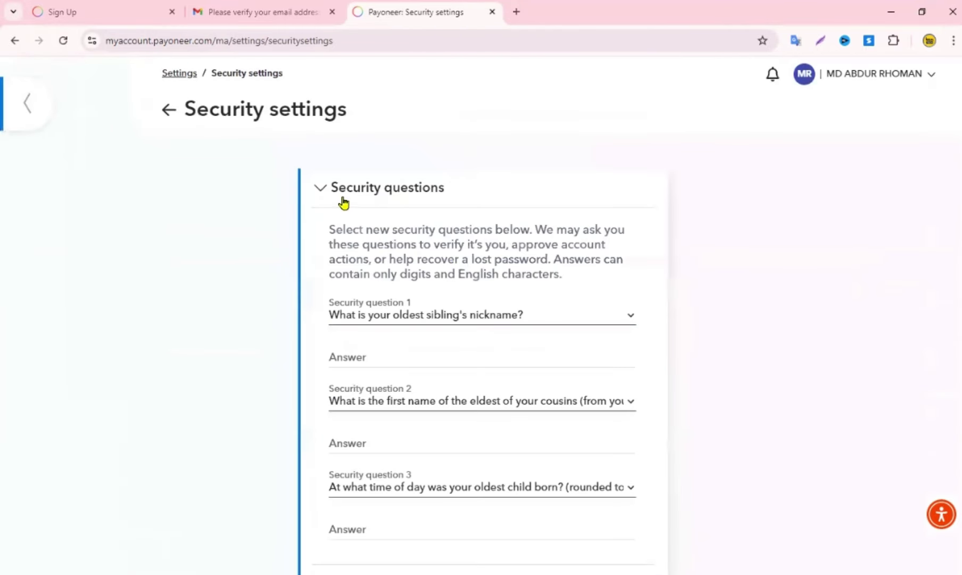
scroll(494, 278, "down", 2)
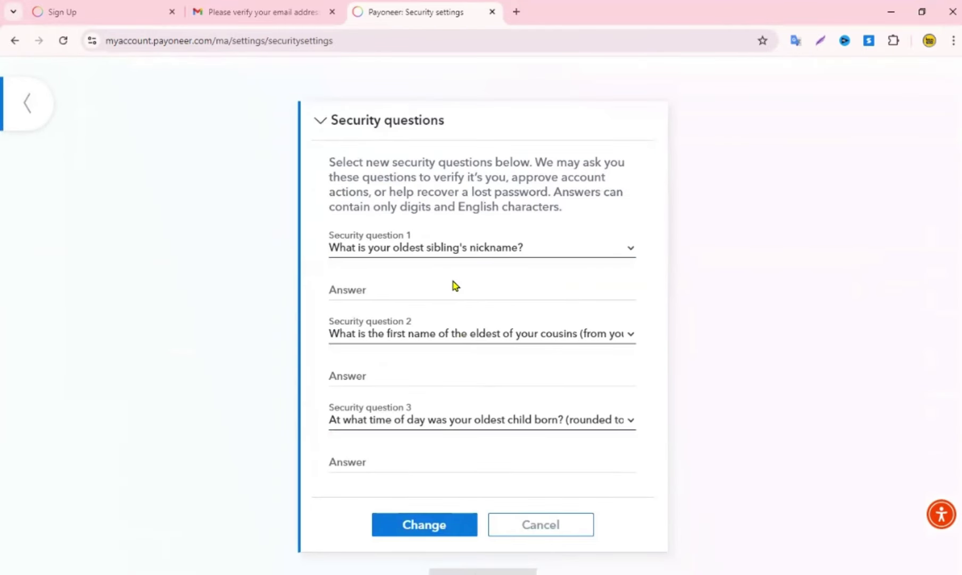
left_click(421, 294)
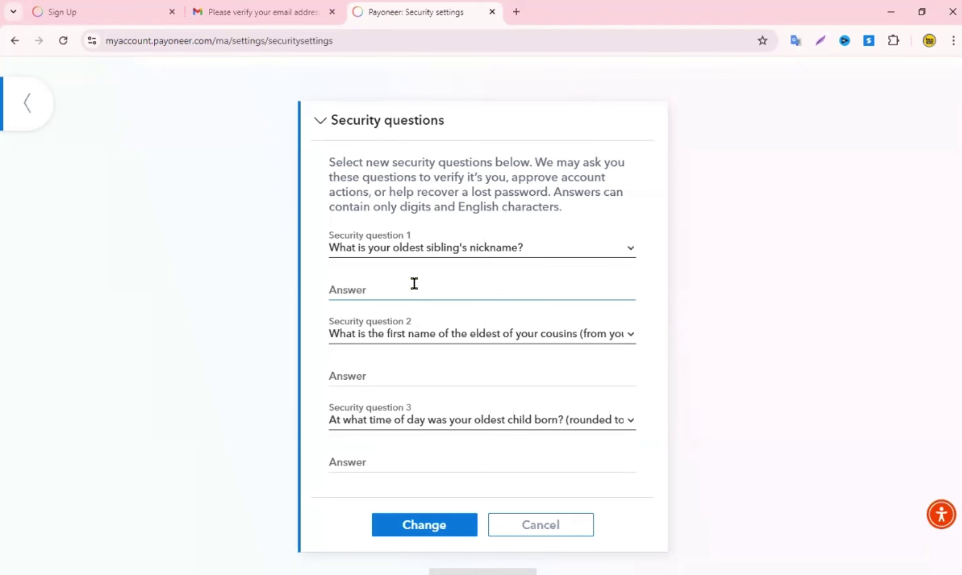
left_click(628, 335)
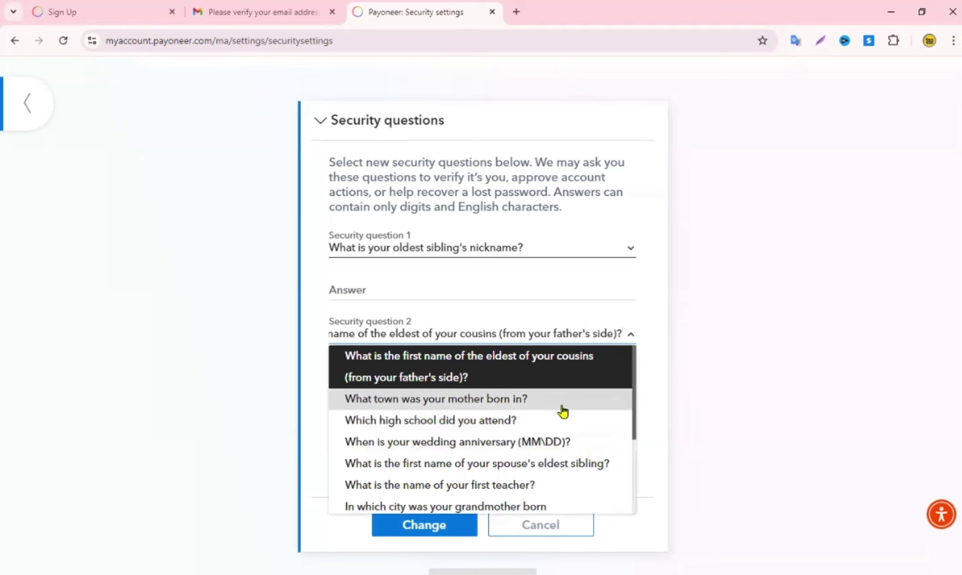
left_click(562, 290)
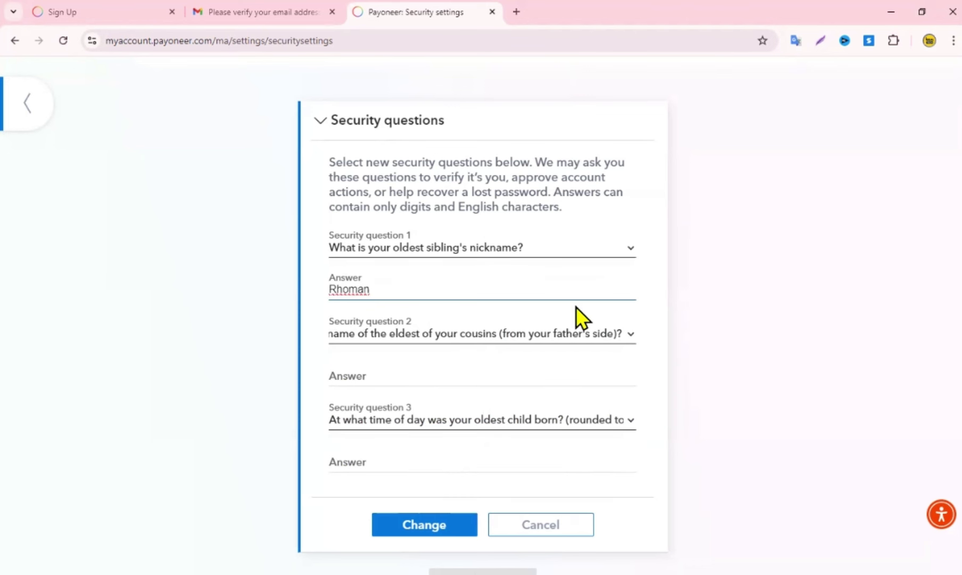
left_click(630, 335)
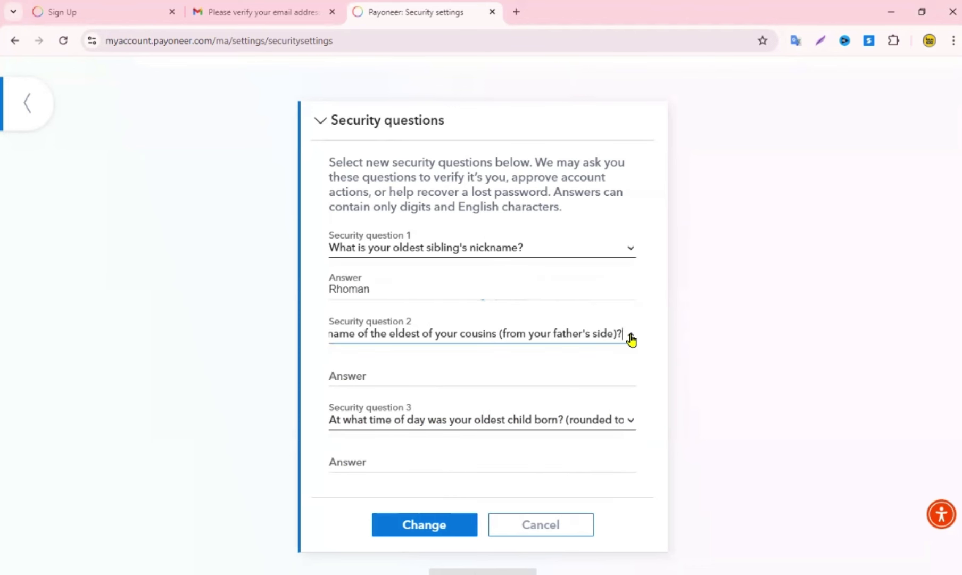
left_click(631, 338)
left_click(562, 400)
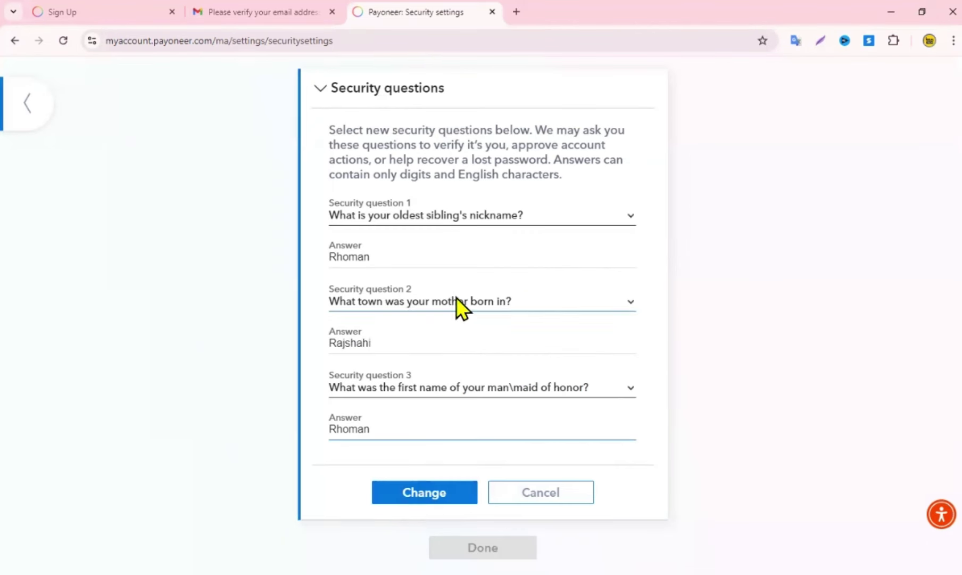
- Save the security questions, confirm with the texted code, and continue to the home page
left_click(419, 494)
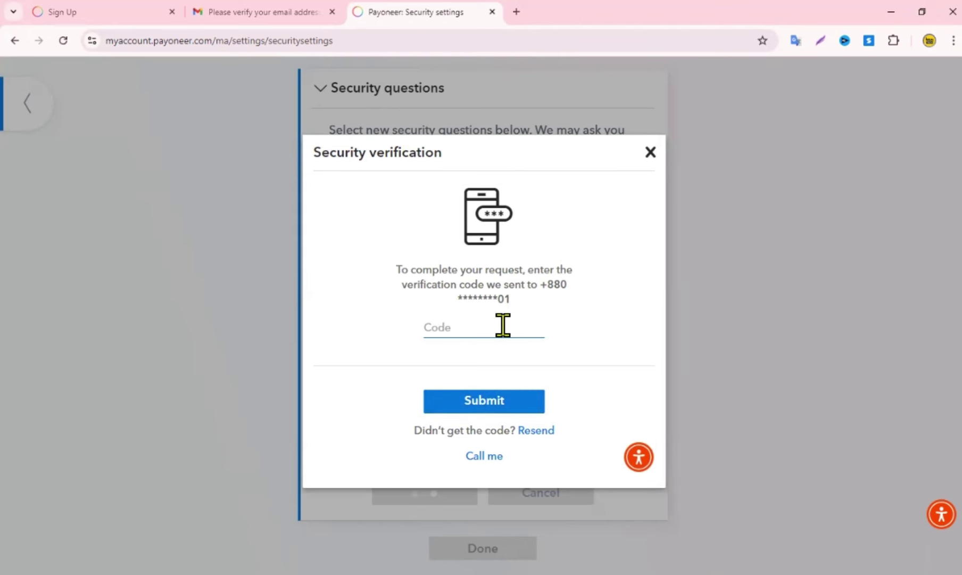
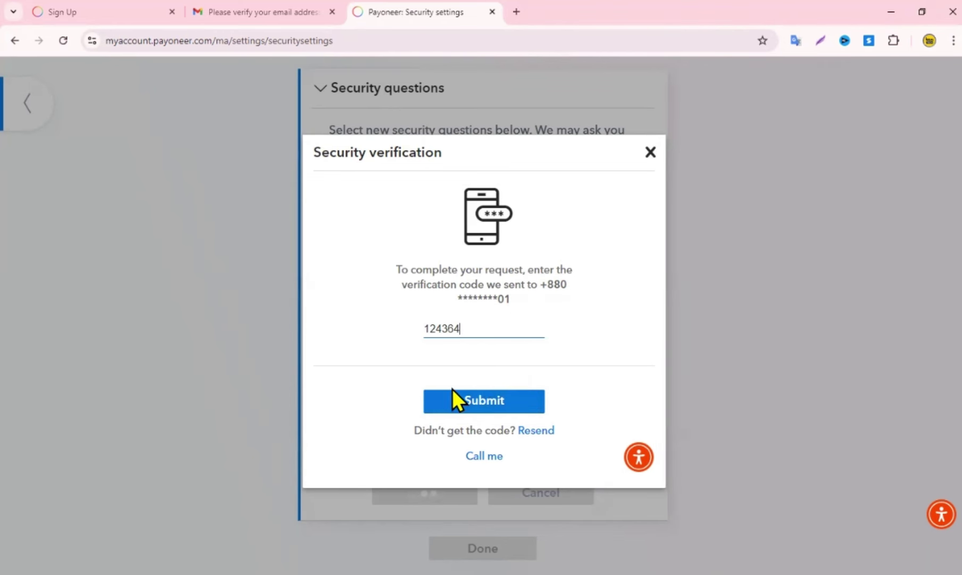
left_click(462, 400)
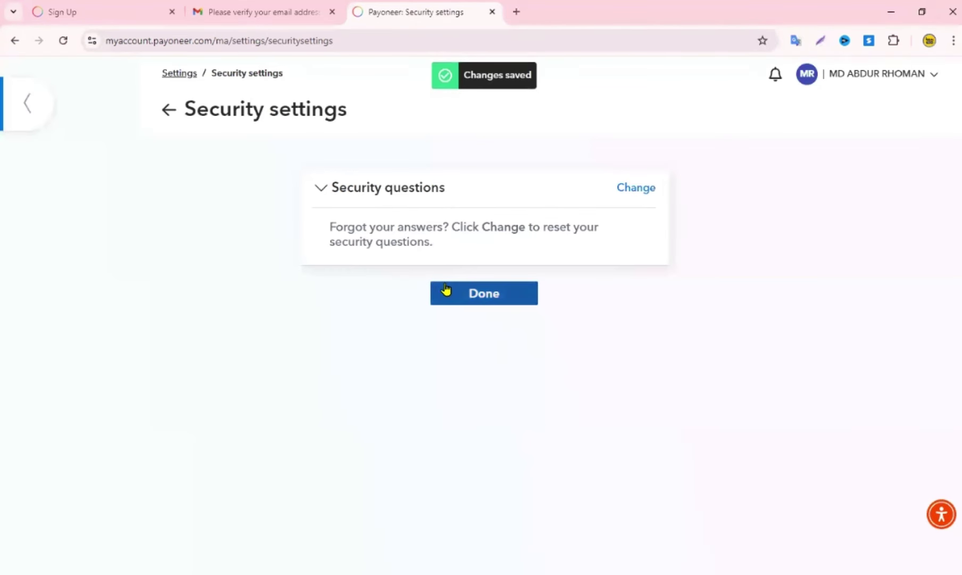
left_click(474, 310)
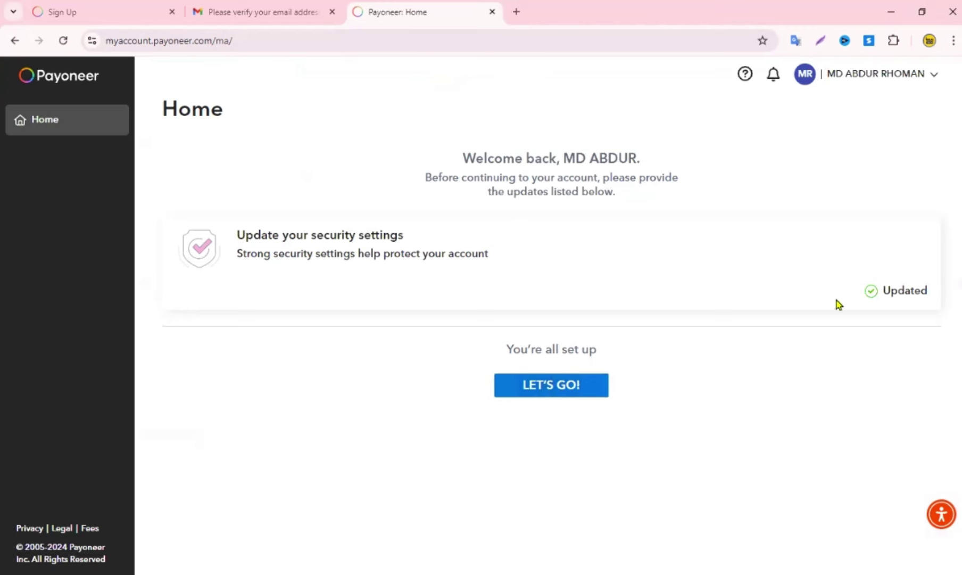
left_click(551, 387)
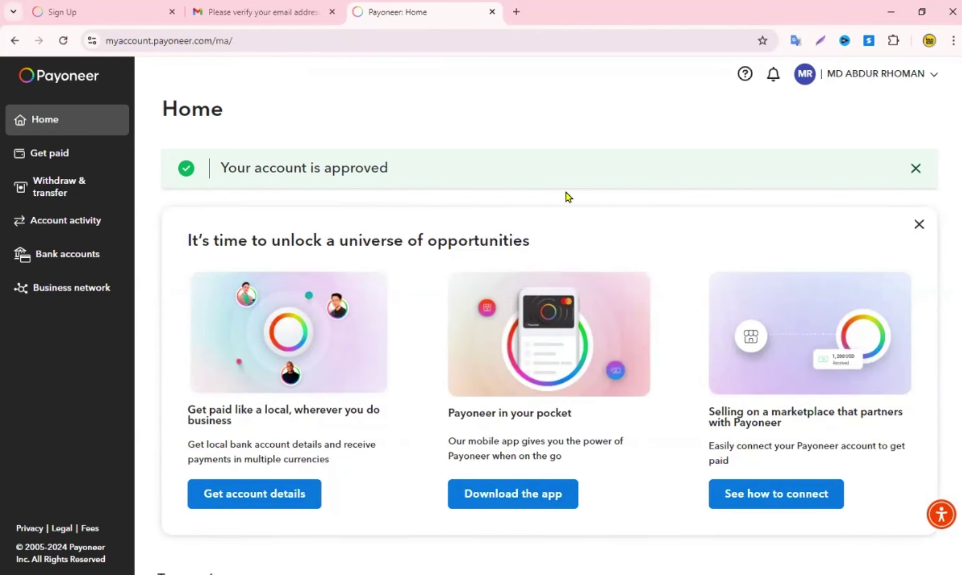
- Scroll the Payoneer Home page down to the empty Transactions list and back up
scroll(473, 238, "down", 1)
scroll(580, 398, "down", 7)
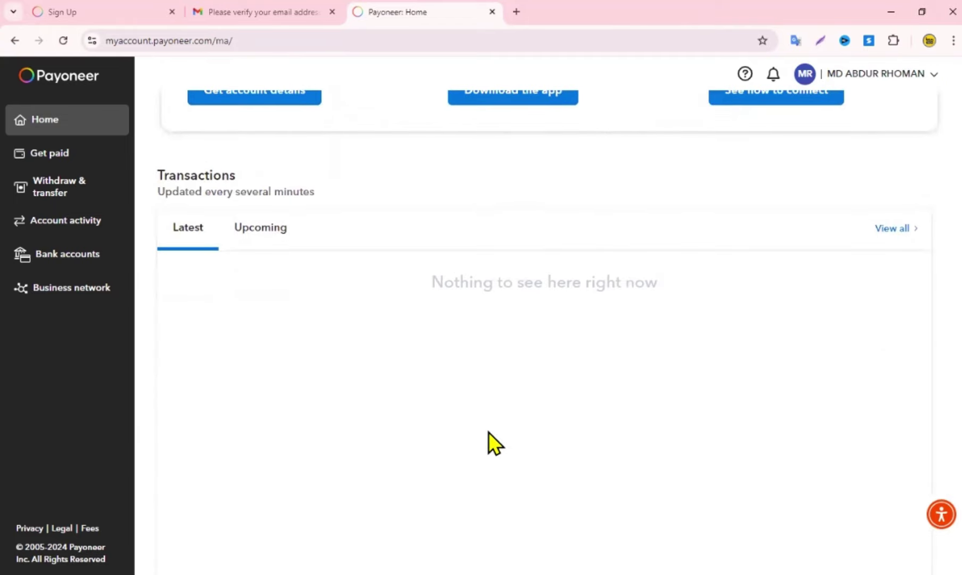
scroll(492, 445, "up", 8)
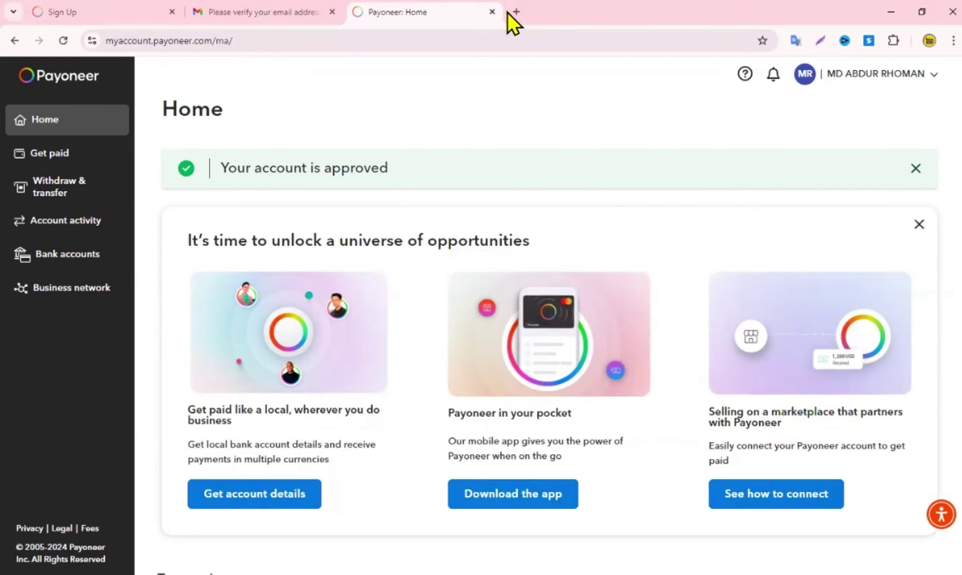
- Read the 'Your application to Payoneer is approved!' email in Gmail, then return to Payoneer Home
left_click(314, 8)
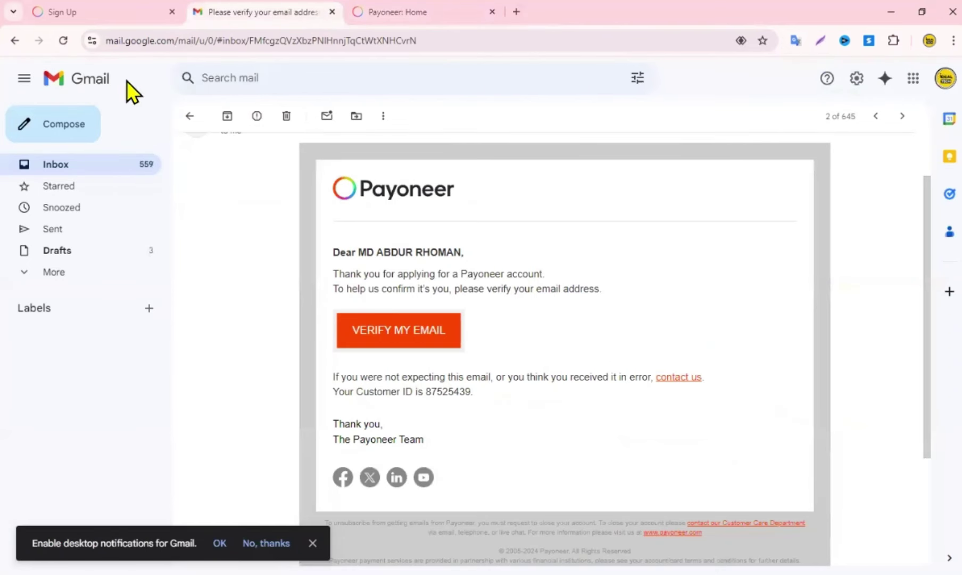
left_click(189, 116)
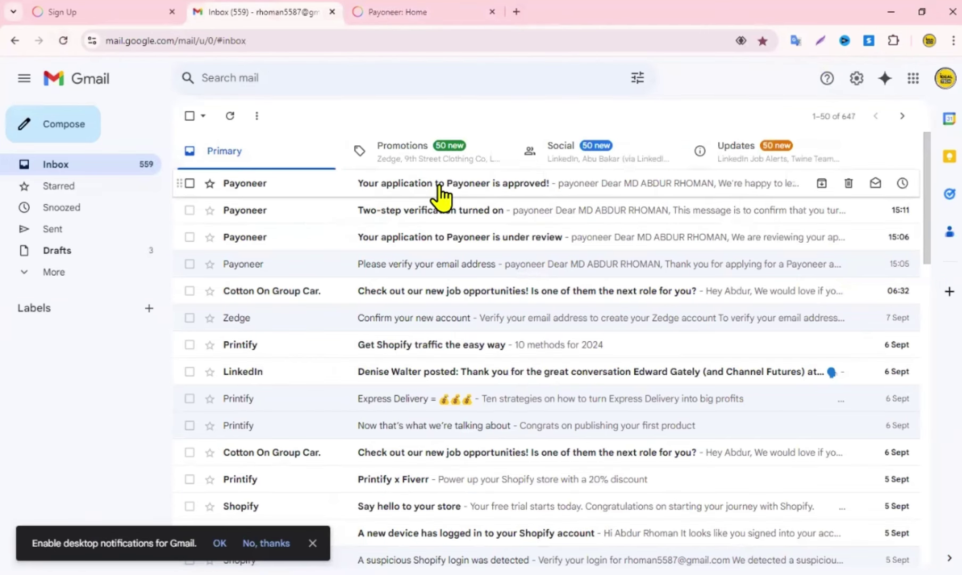
left_click(474, 186)
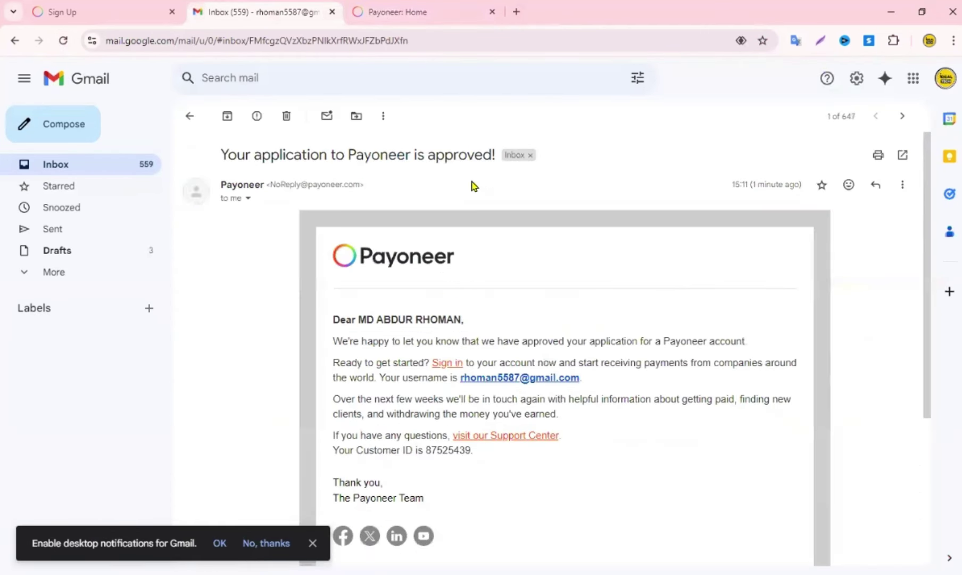
scroll(532, 344, "down", 2)
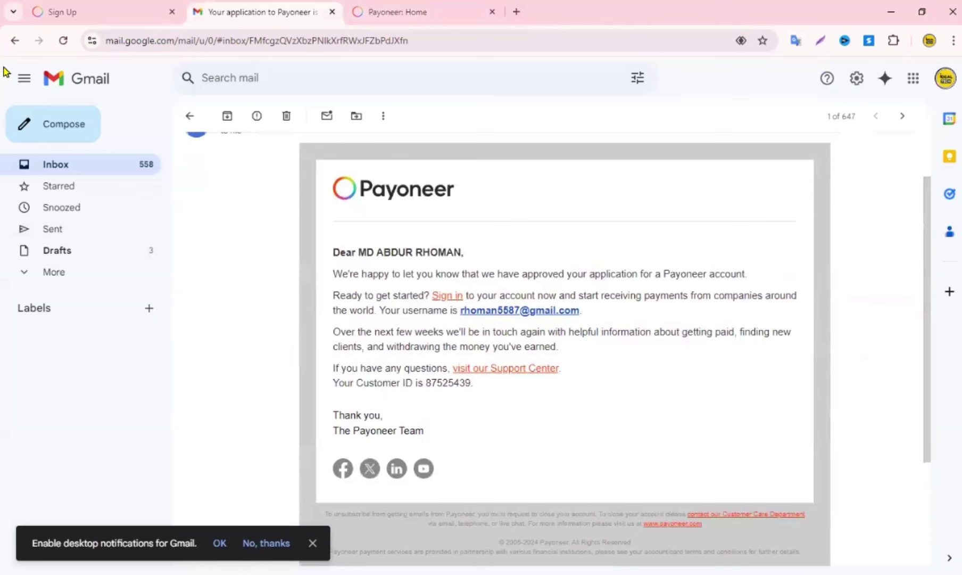
left_click(15, 41)
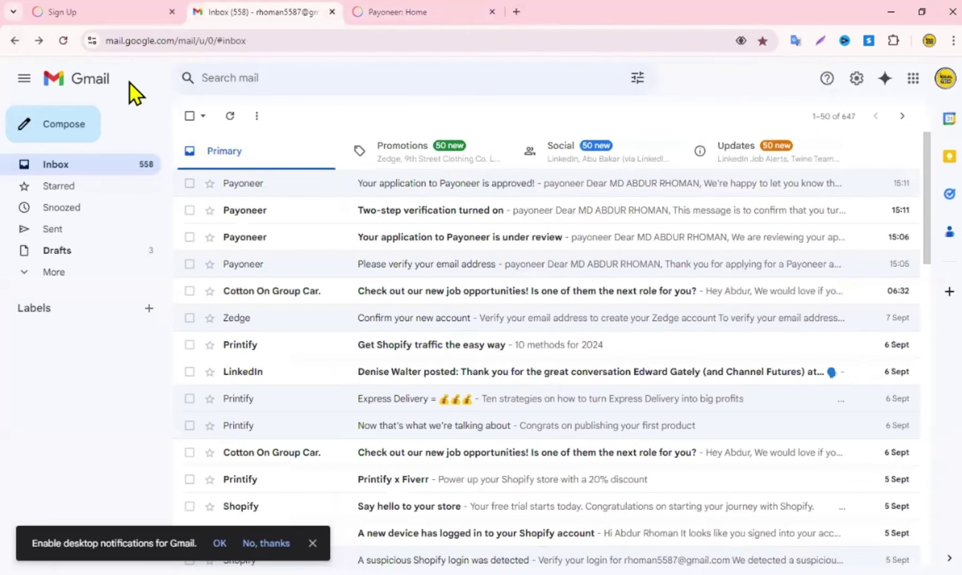
left_click(372, 14)
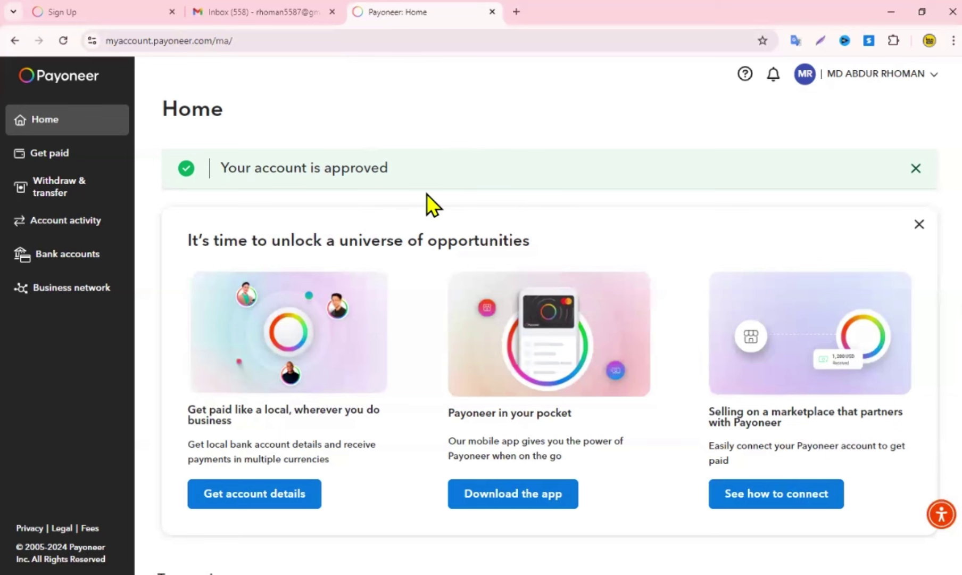
scroll(434, 285, "down", 4)
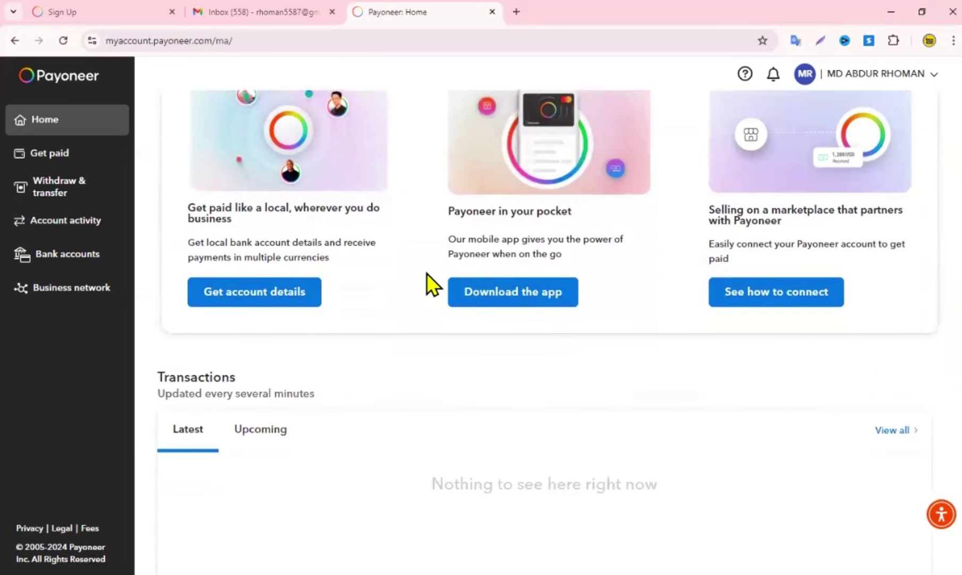
scroll(426, 273, "up", 3)
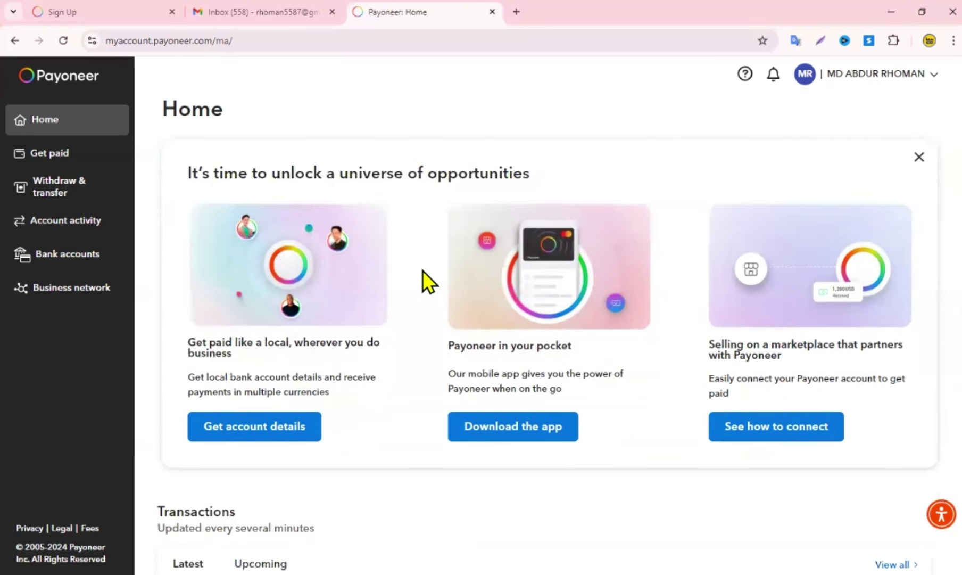